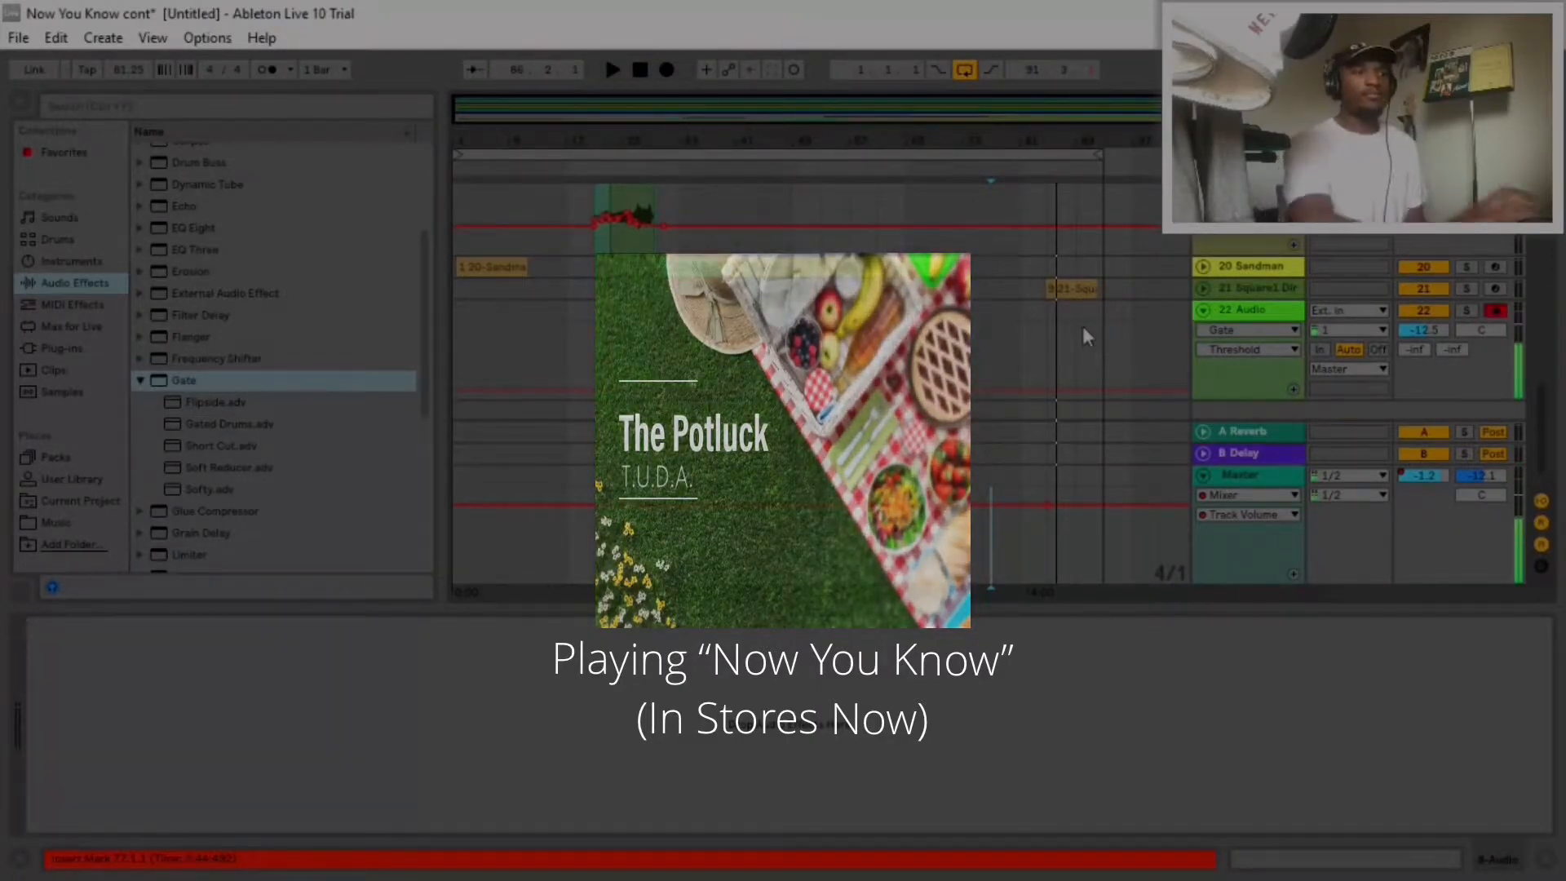
# - Place the insert marker at bar 77 on the Guitar Lead track and play the arrangement from there briefly
pyautogui.scroll(5, 1083, 325)
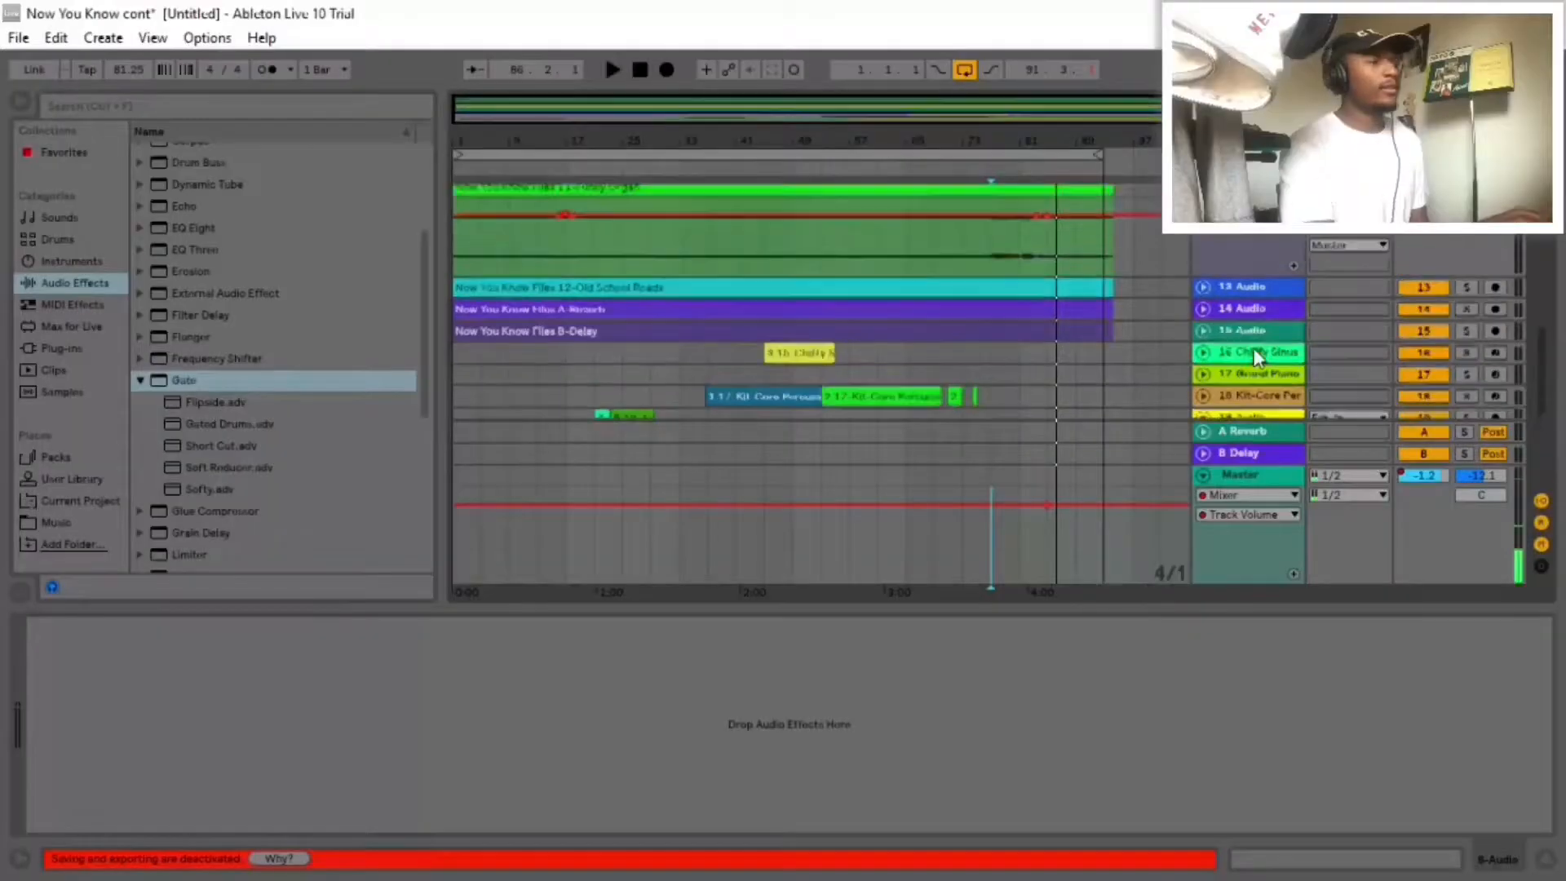
pyautogui.scroll(3, 1255, 357)
pyautogui.scroll(5, 1254, 351)
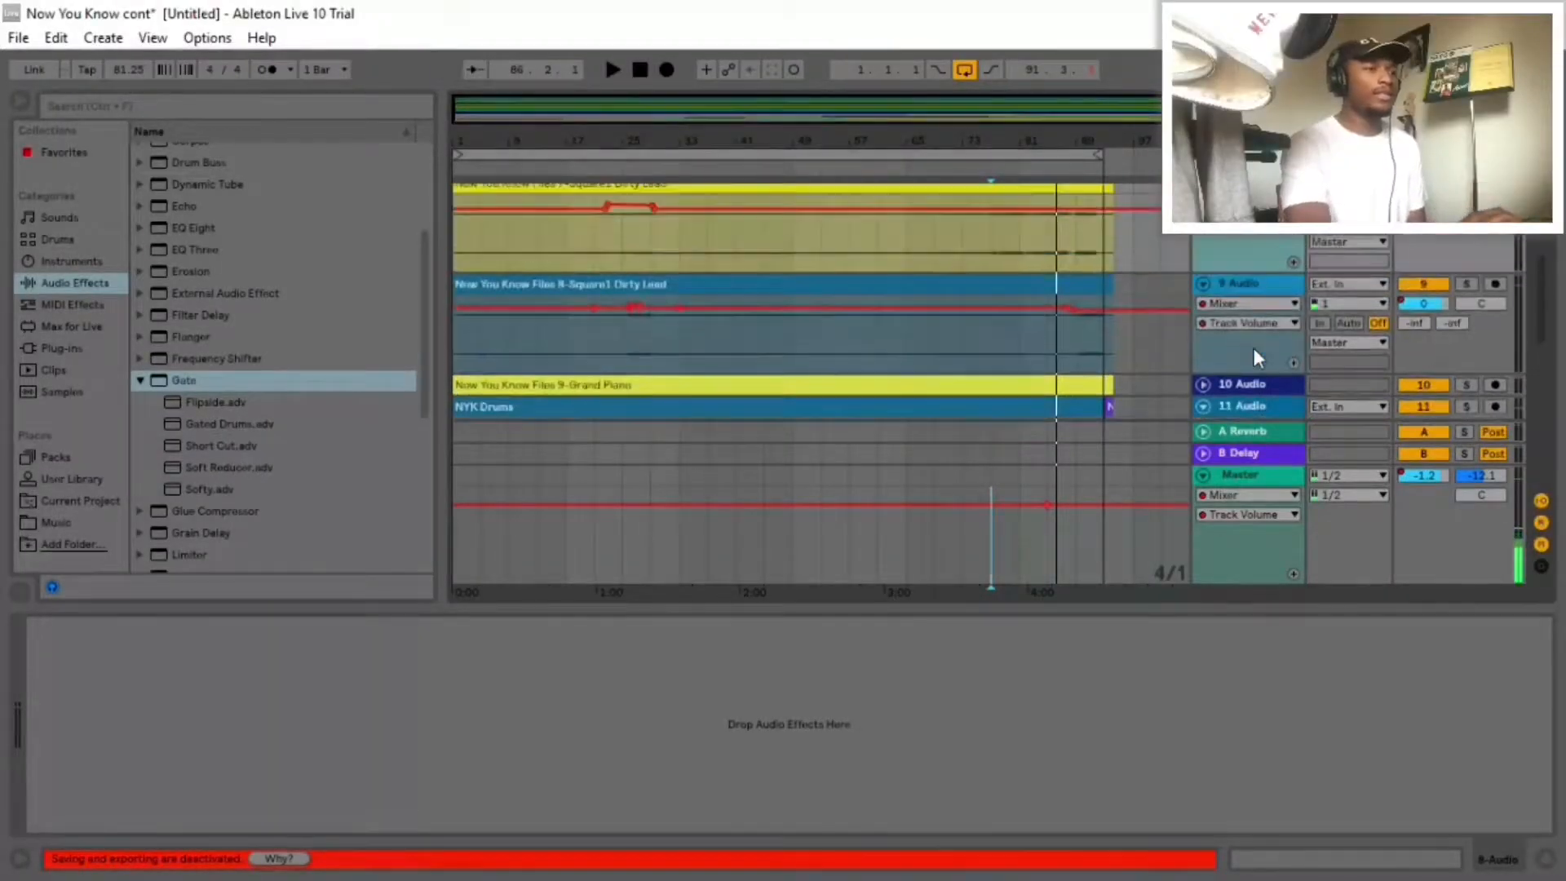
pyautogui.scroll(3, 1253, 347)
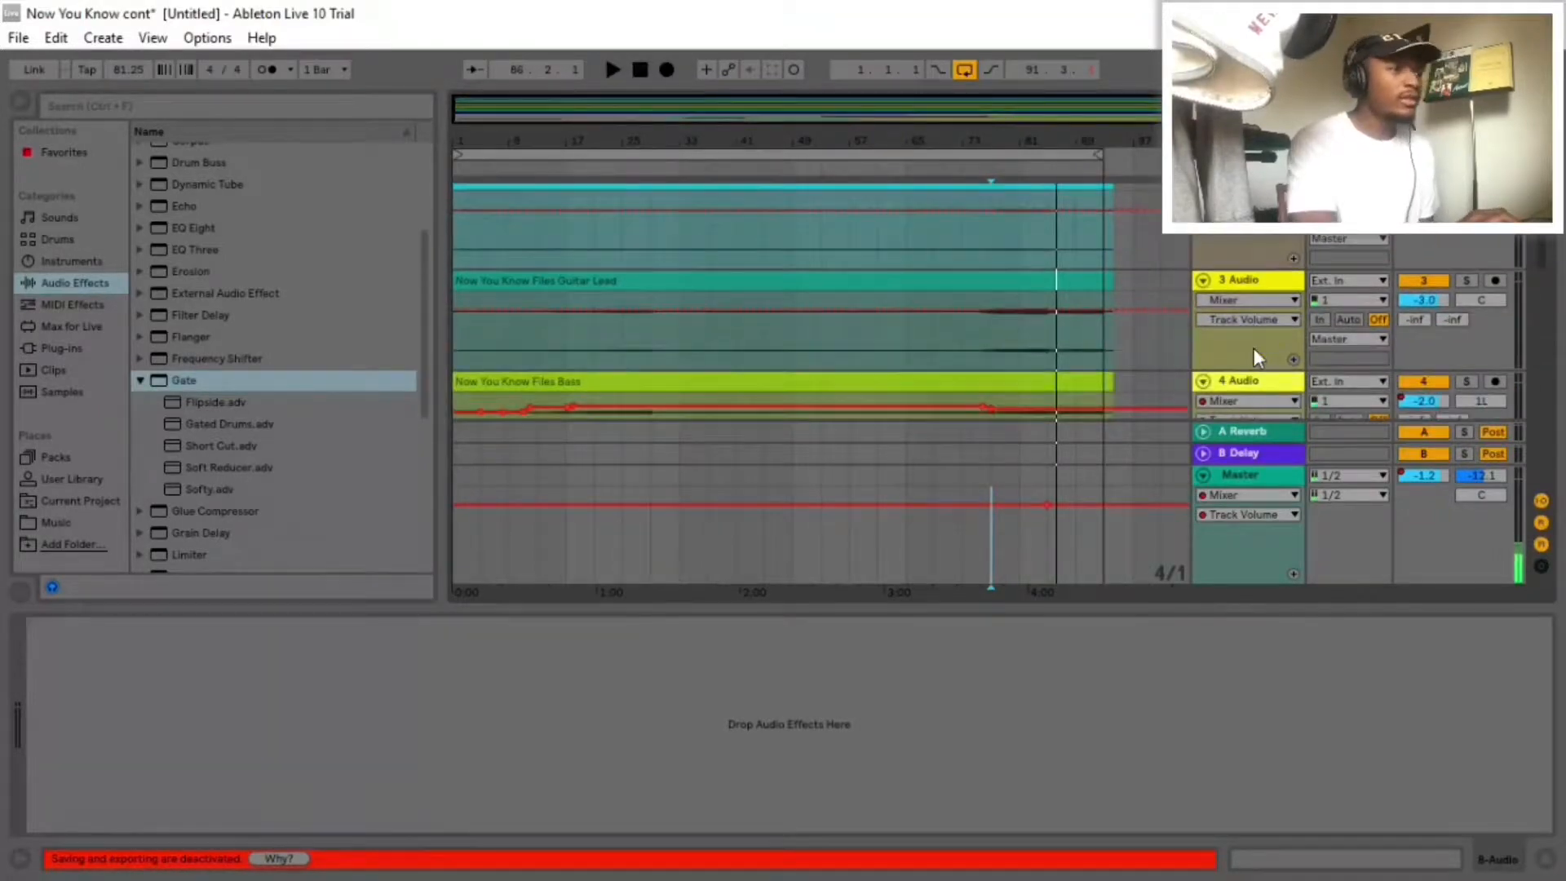
pyautogui.click(990, 336)
pyautogui.press('space')
pyautogui.press('space')
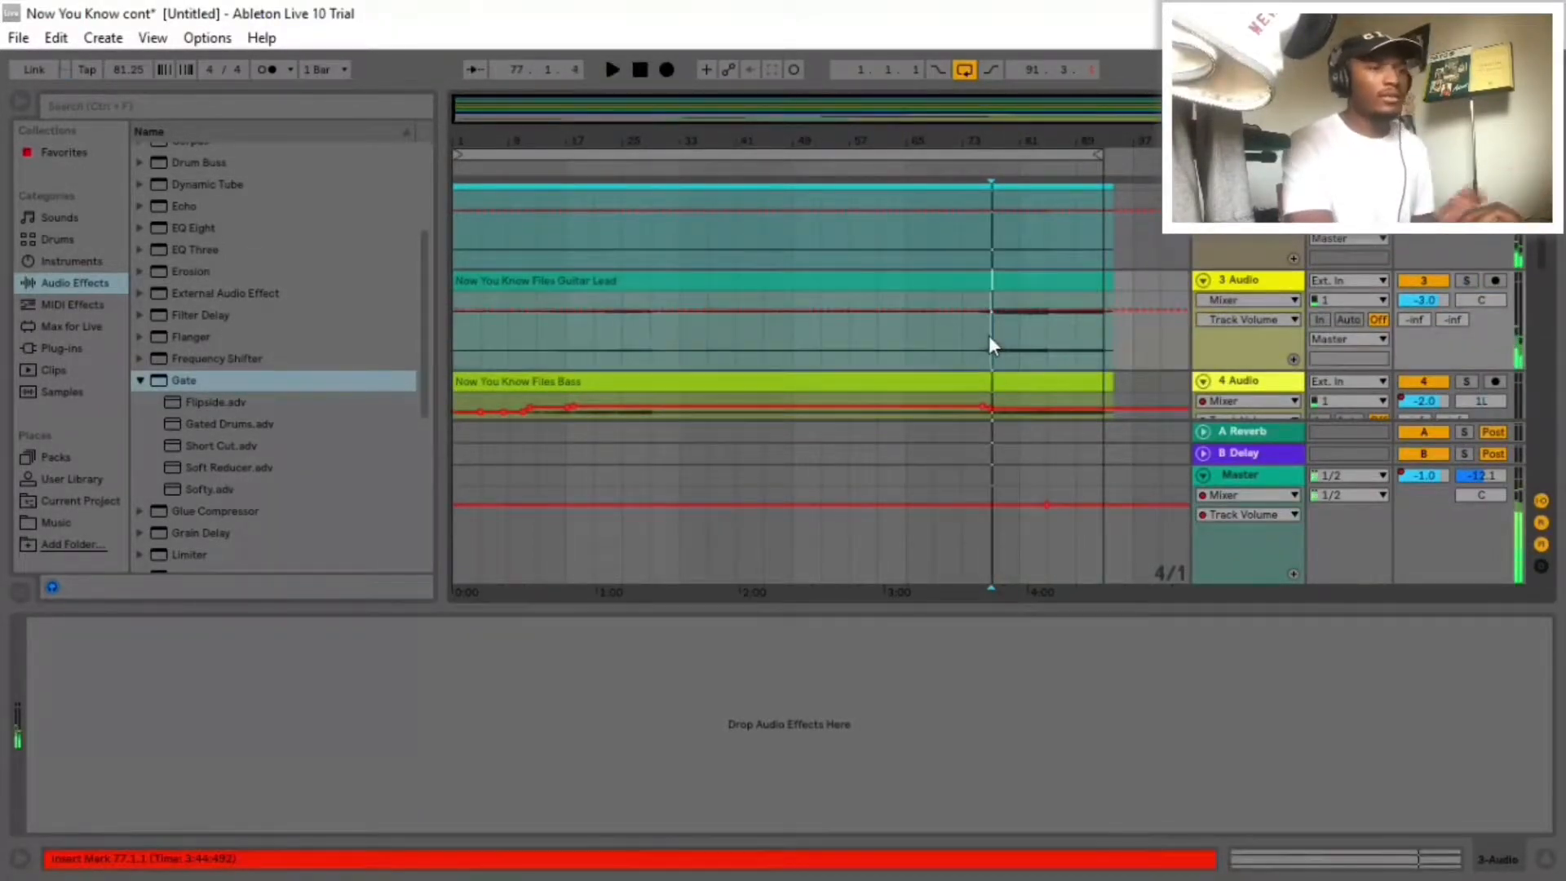
# - Solo the Guitar Lead on track 3 Audio and listen to it from bar 77
pyautogui.click(1466, 280)
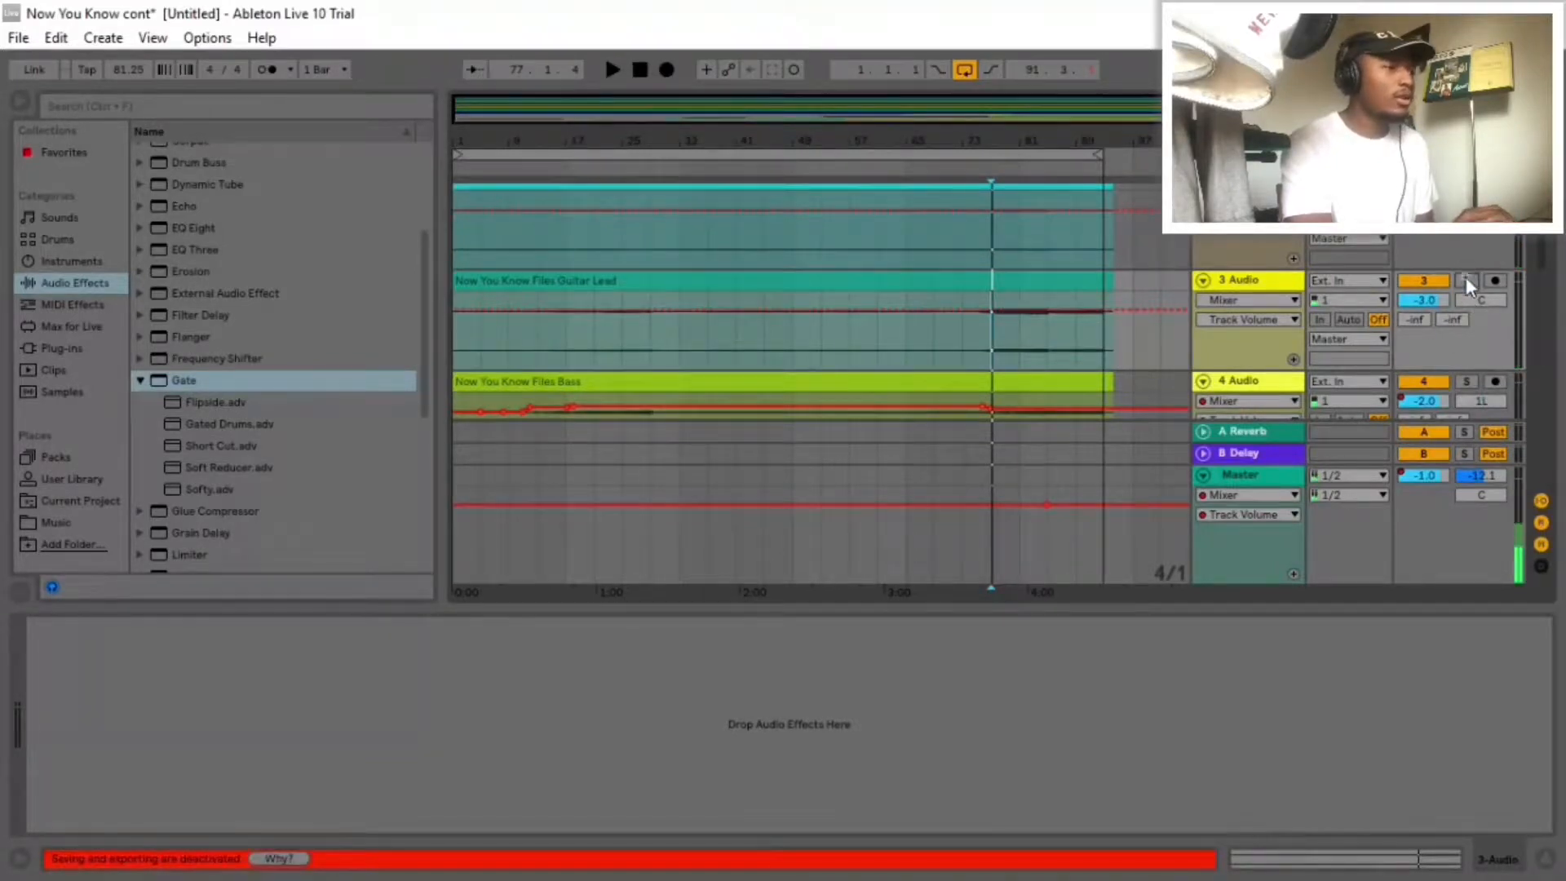
pyautogui.click(997, 335)
pyautogui.press('space')
pyautogui.scroll(-3, 1302, 277)
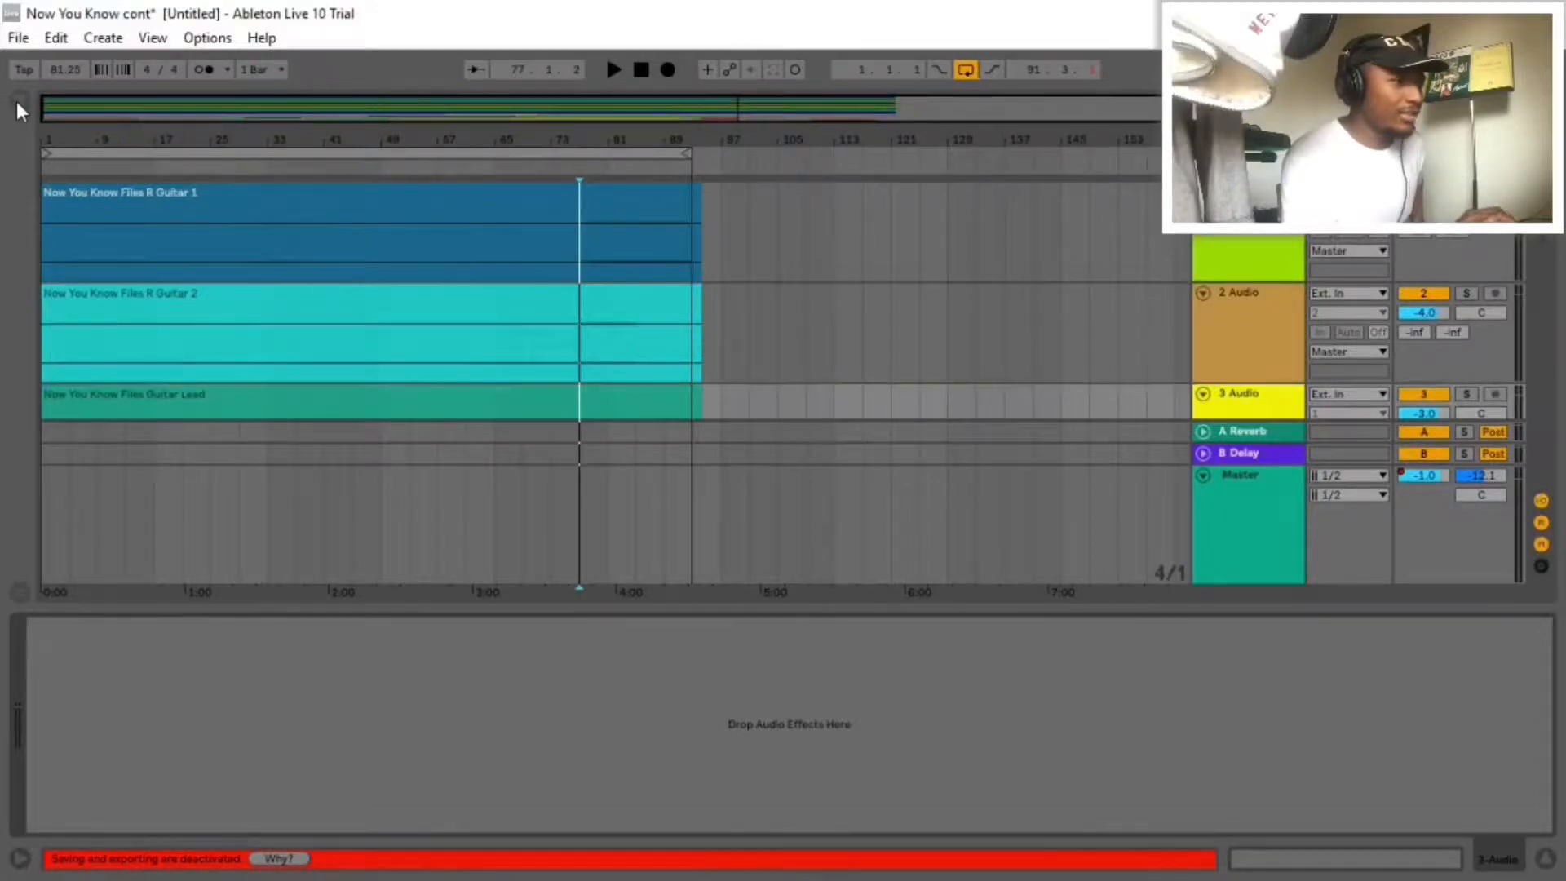
# - Set the R Guitar 2 clip's warp mode to Complex and transpose it up 12 semitones
pyautogui.click(16, 102)
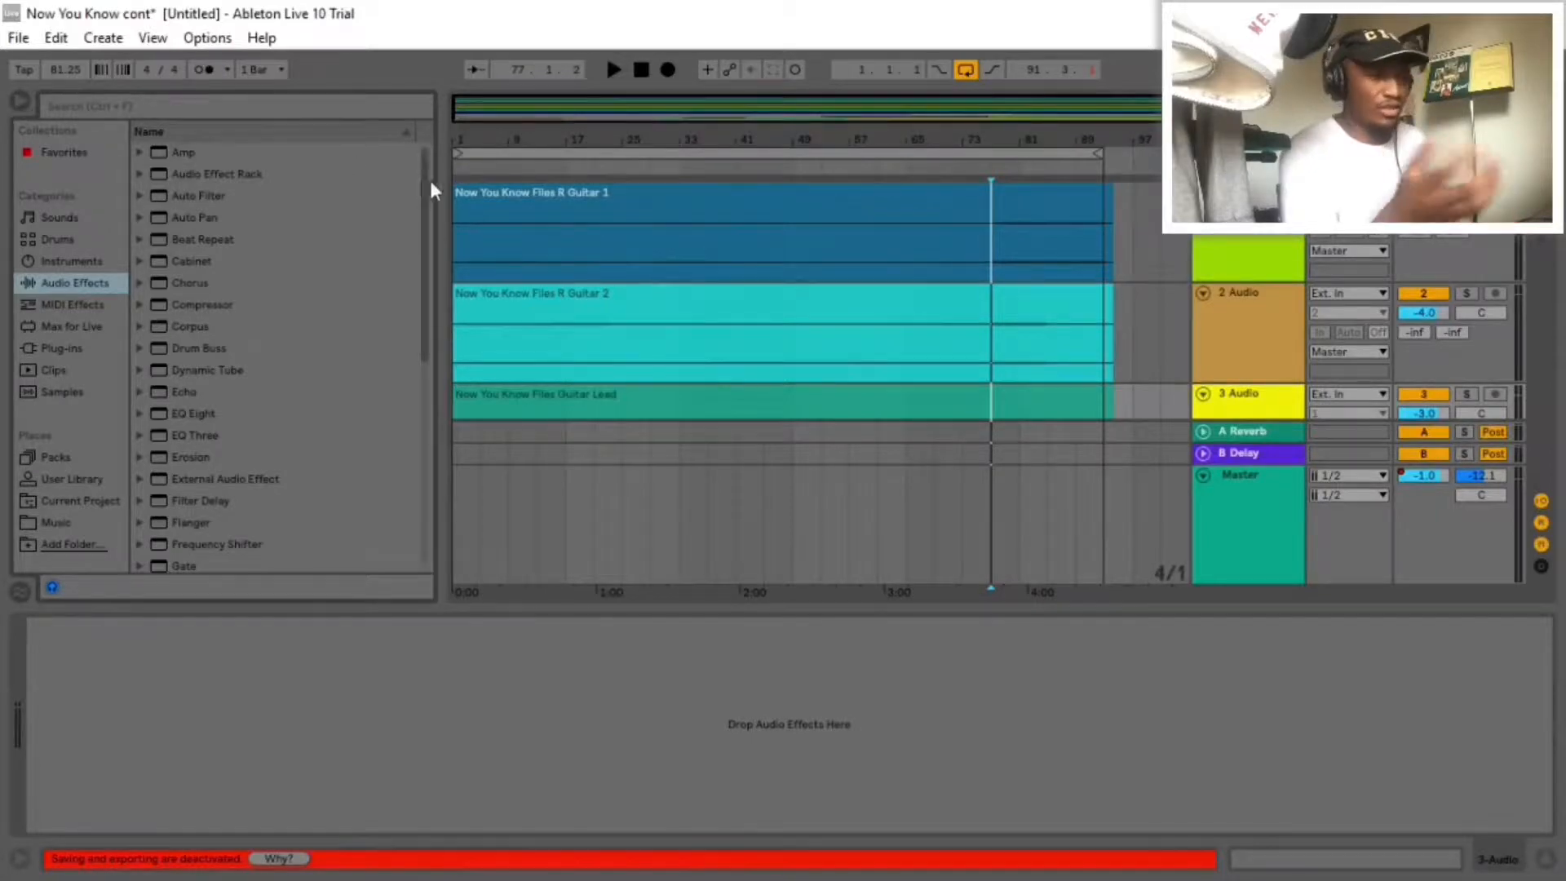
pyautogui.click(563, 301)
pyautogui.press('space')
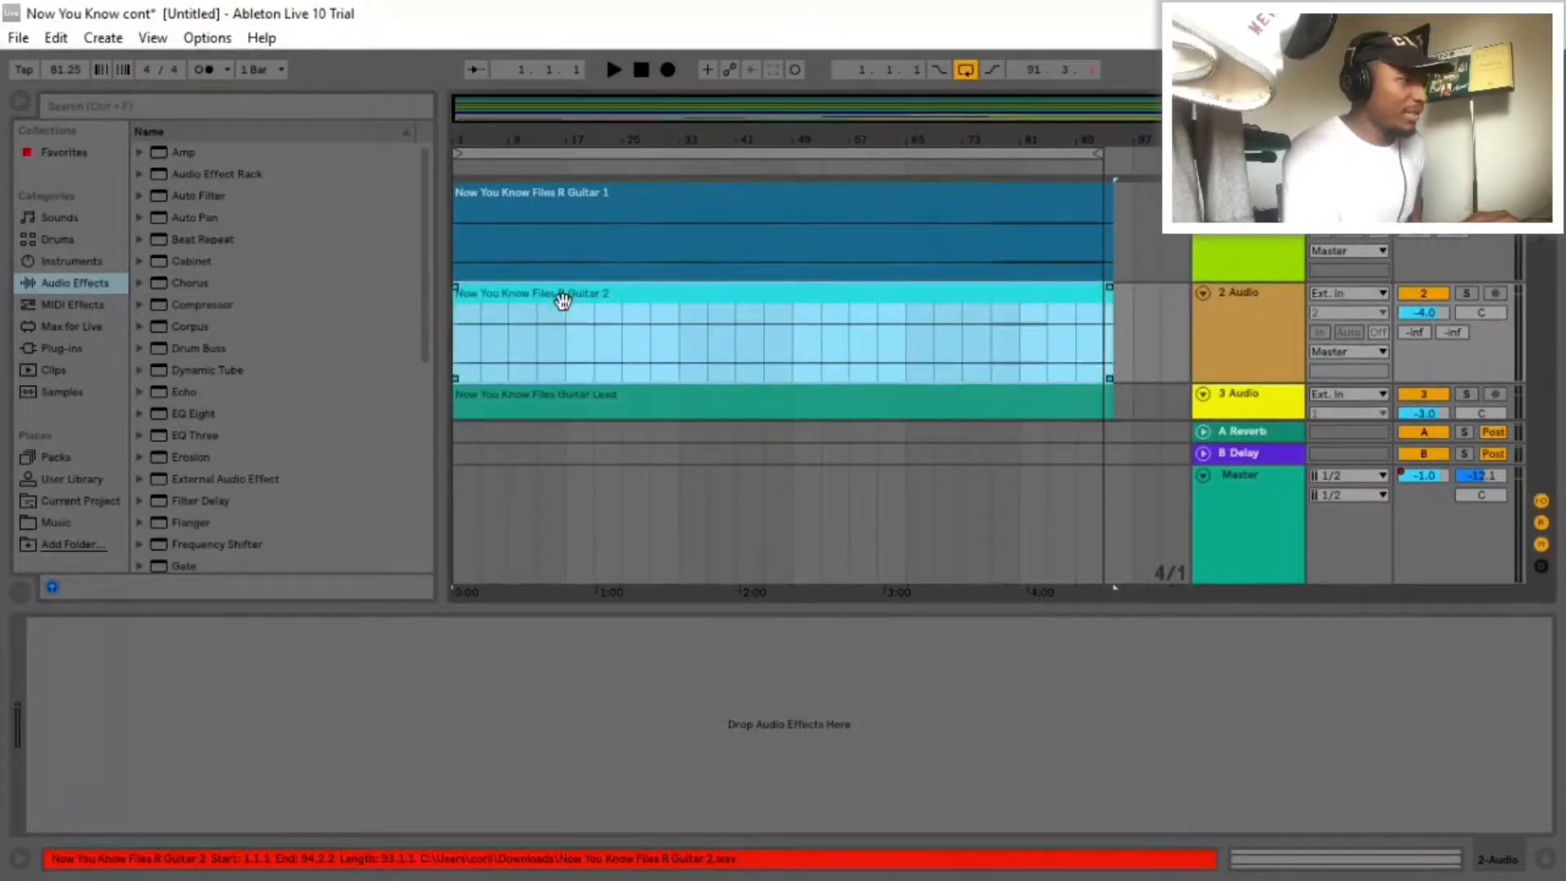
pyautogui.doubleClick(563, 301)
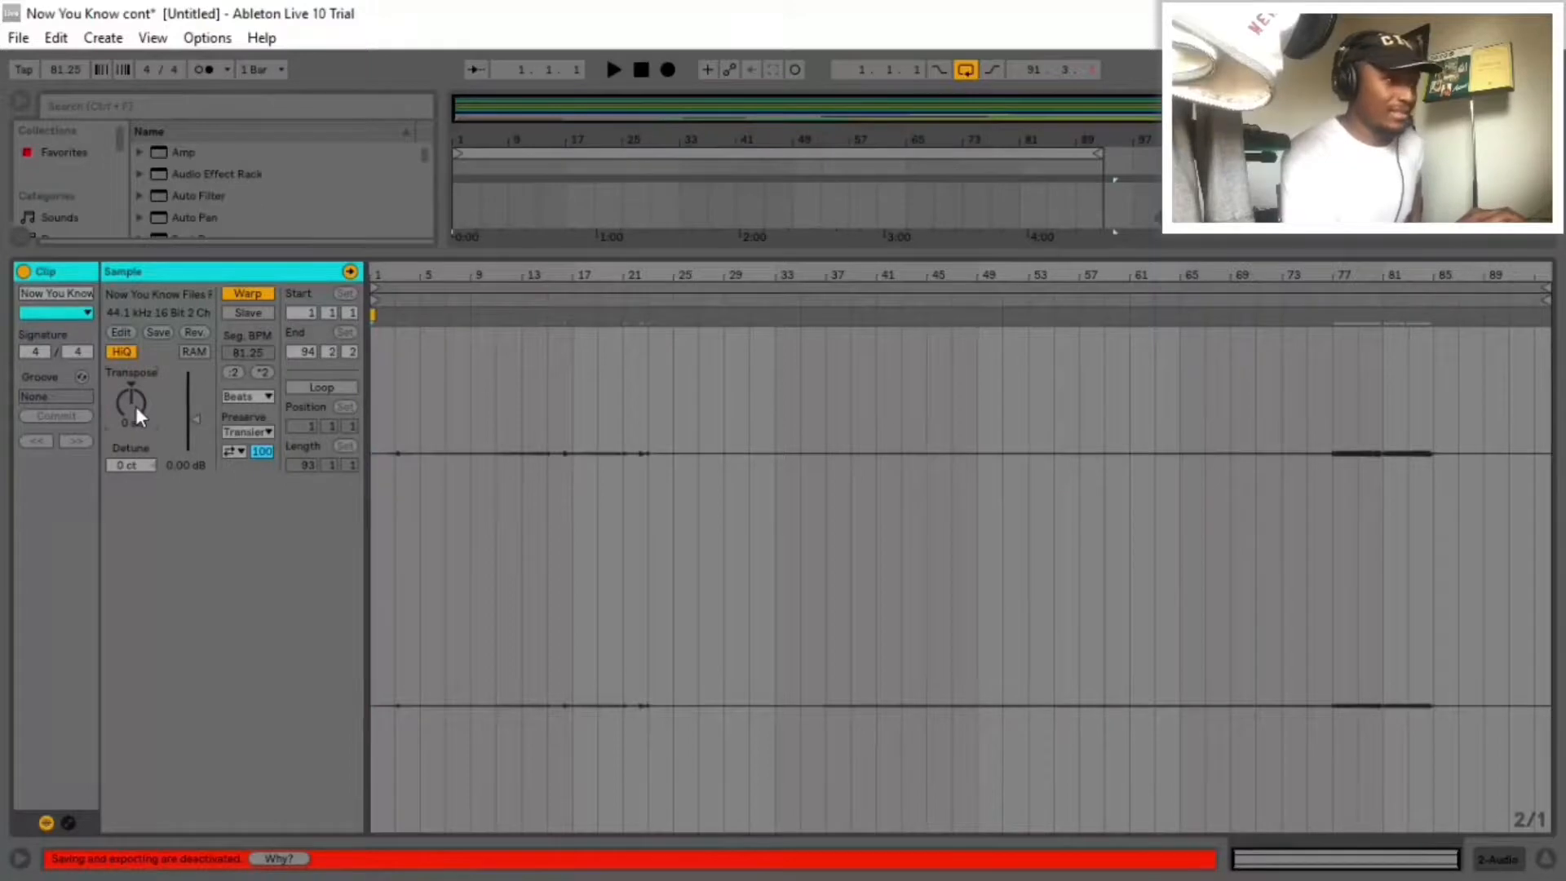
pyautogui.click(243, 398)
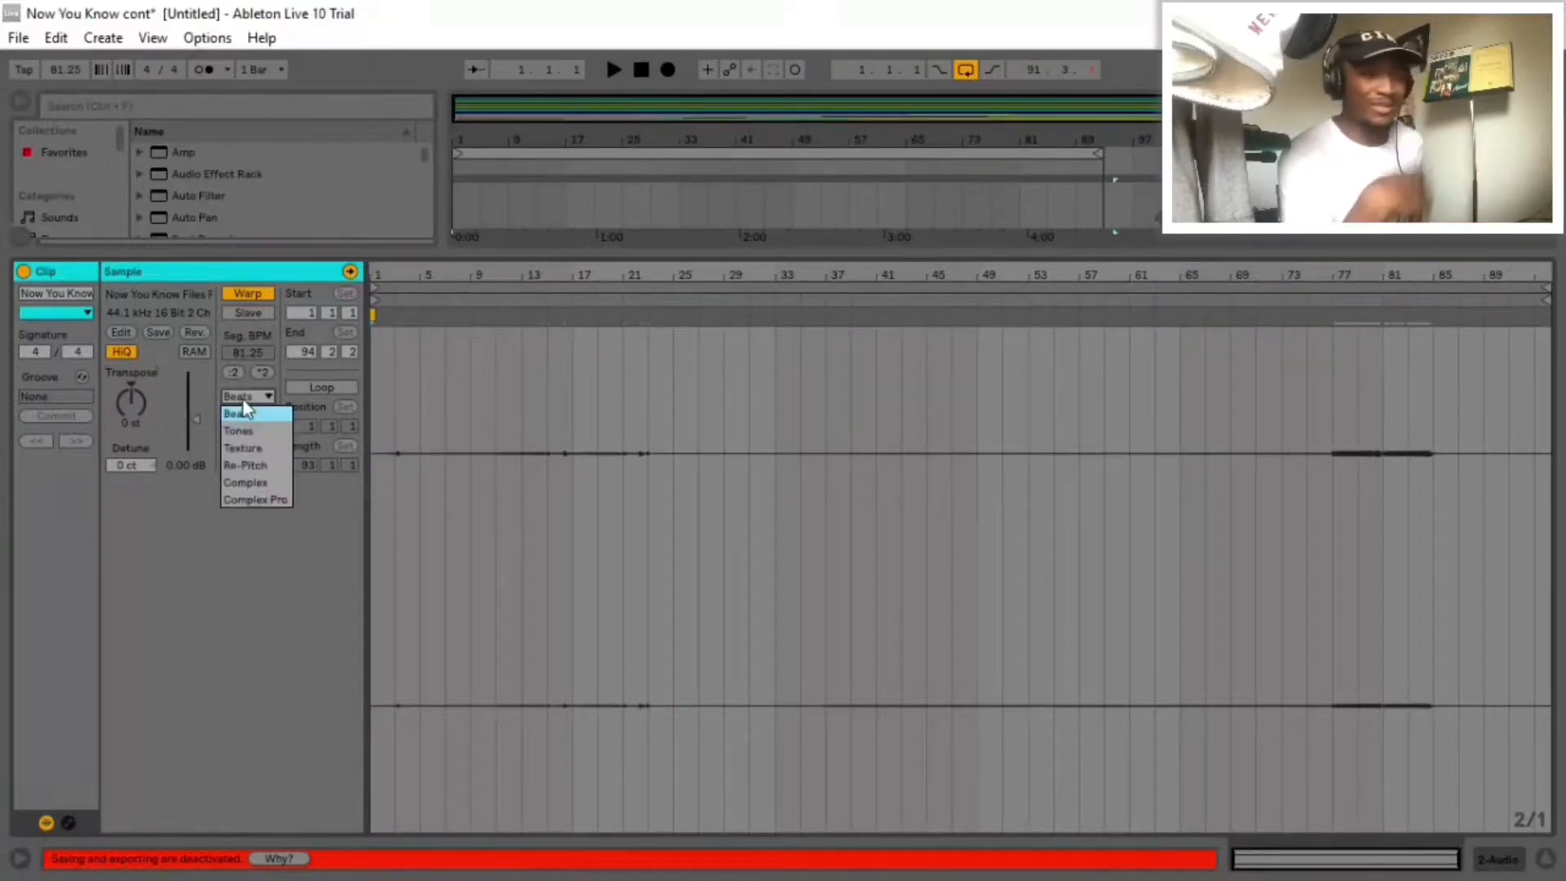
pyautogui.click(249, 479)
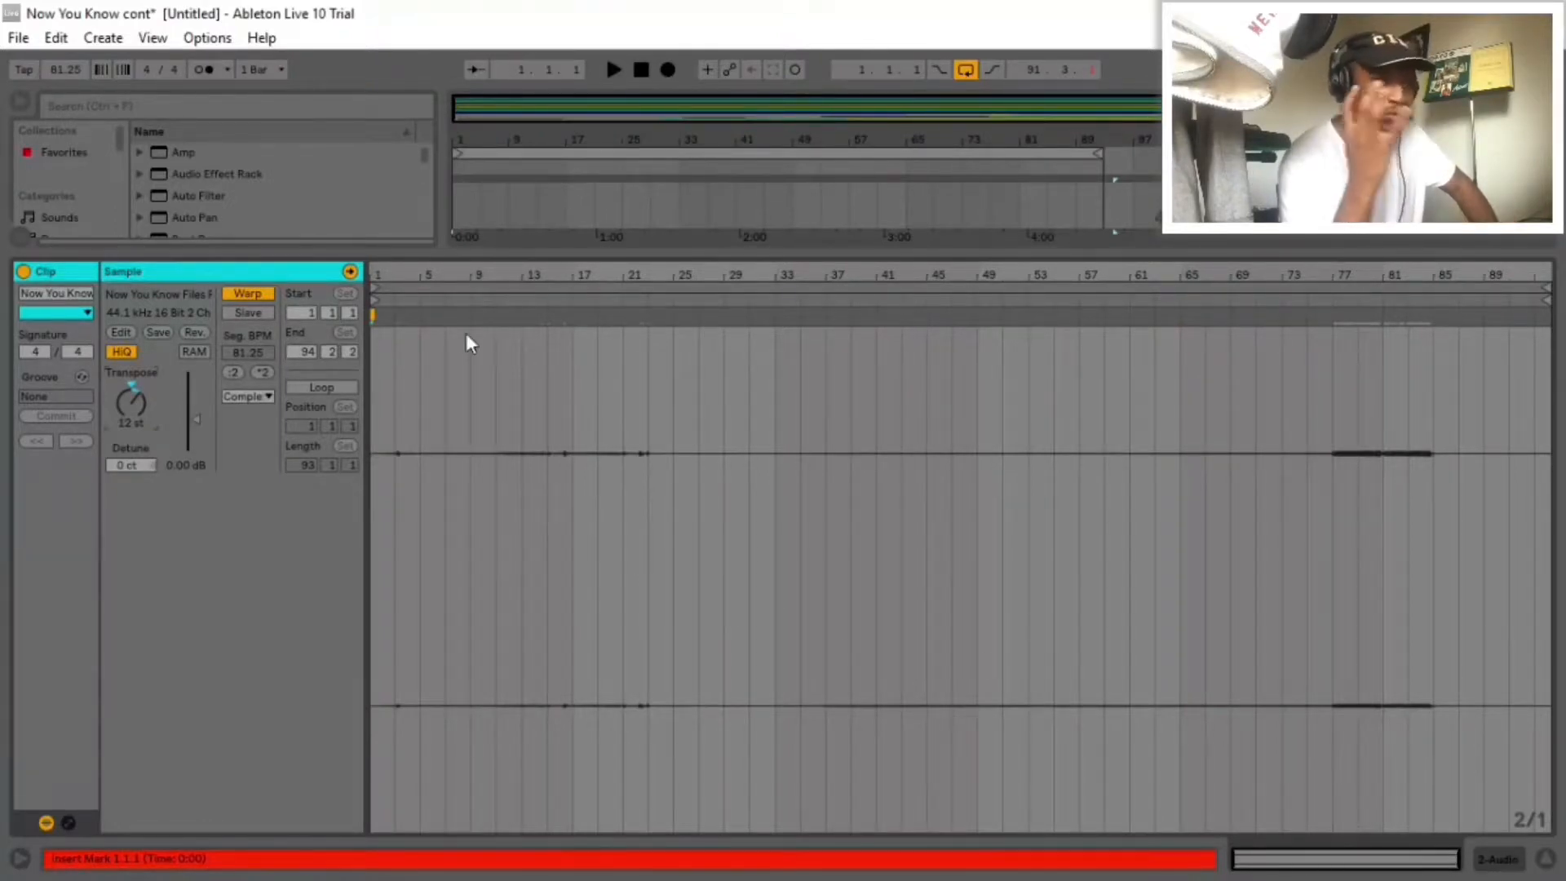
pyautogui.hotkey('ctrl', 's')
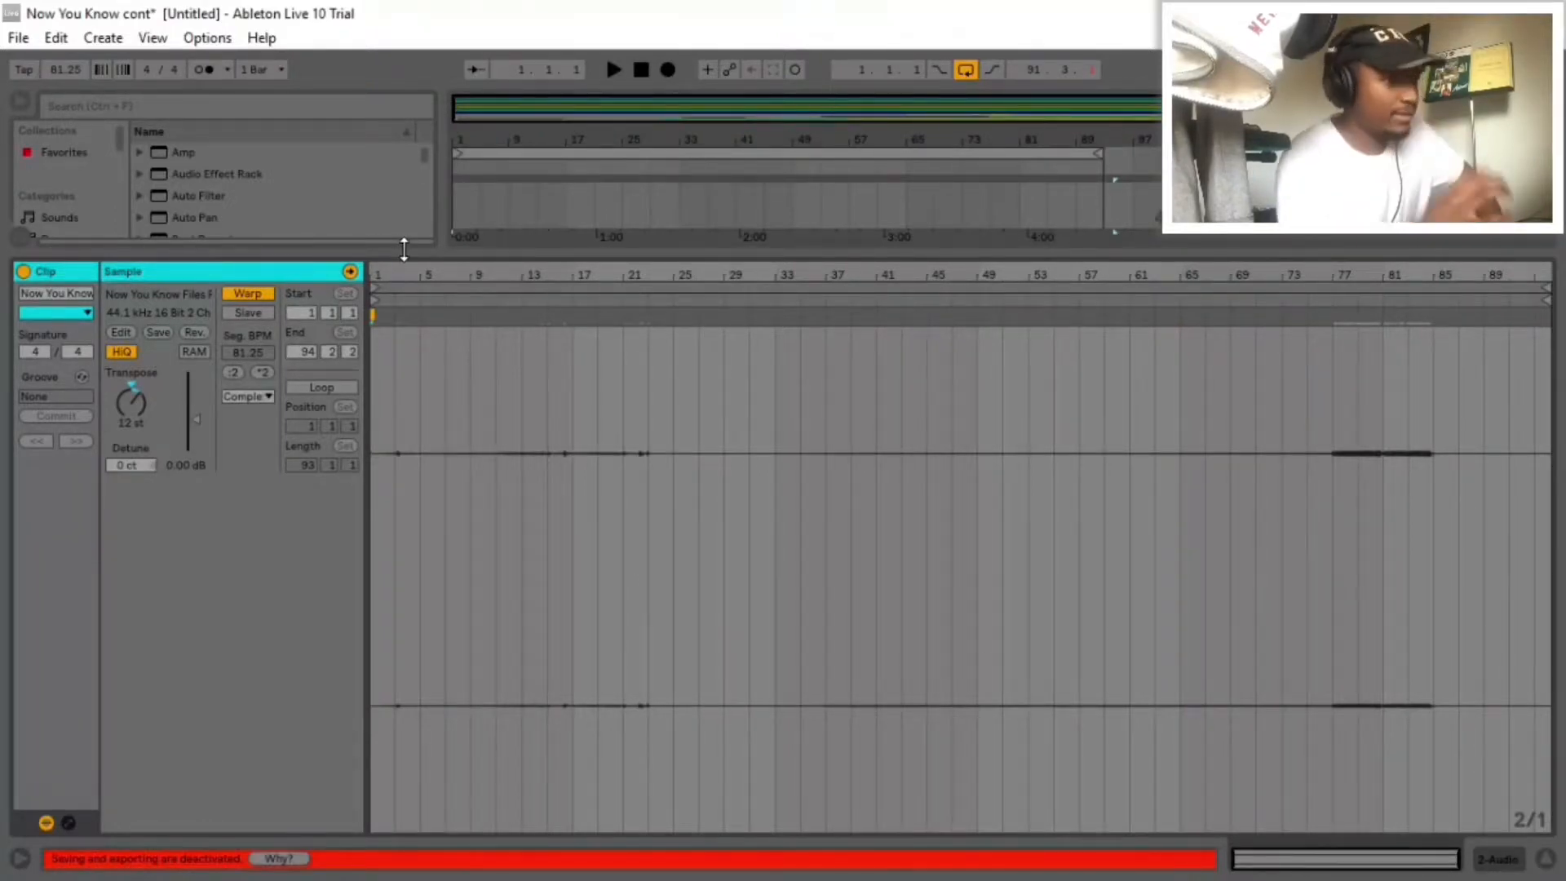
# - Add the EQ Eight instrument preset Funky E Guitar to the Guitar Lead on track 3 Audio
pyautogui.moveTo(404, 249); pyautogui.dragTo(404, 604)
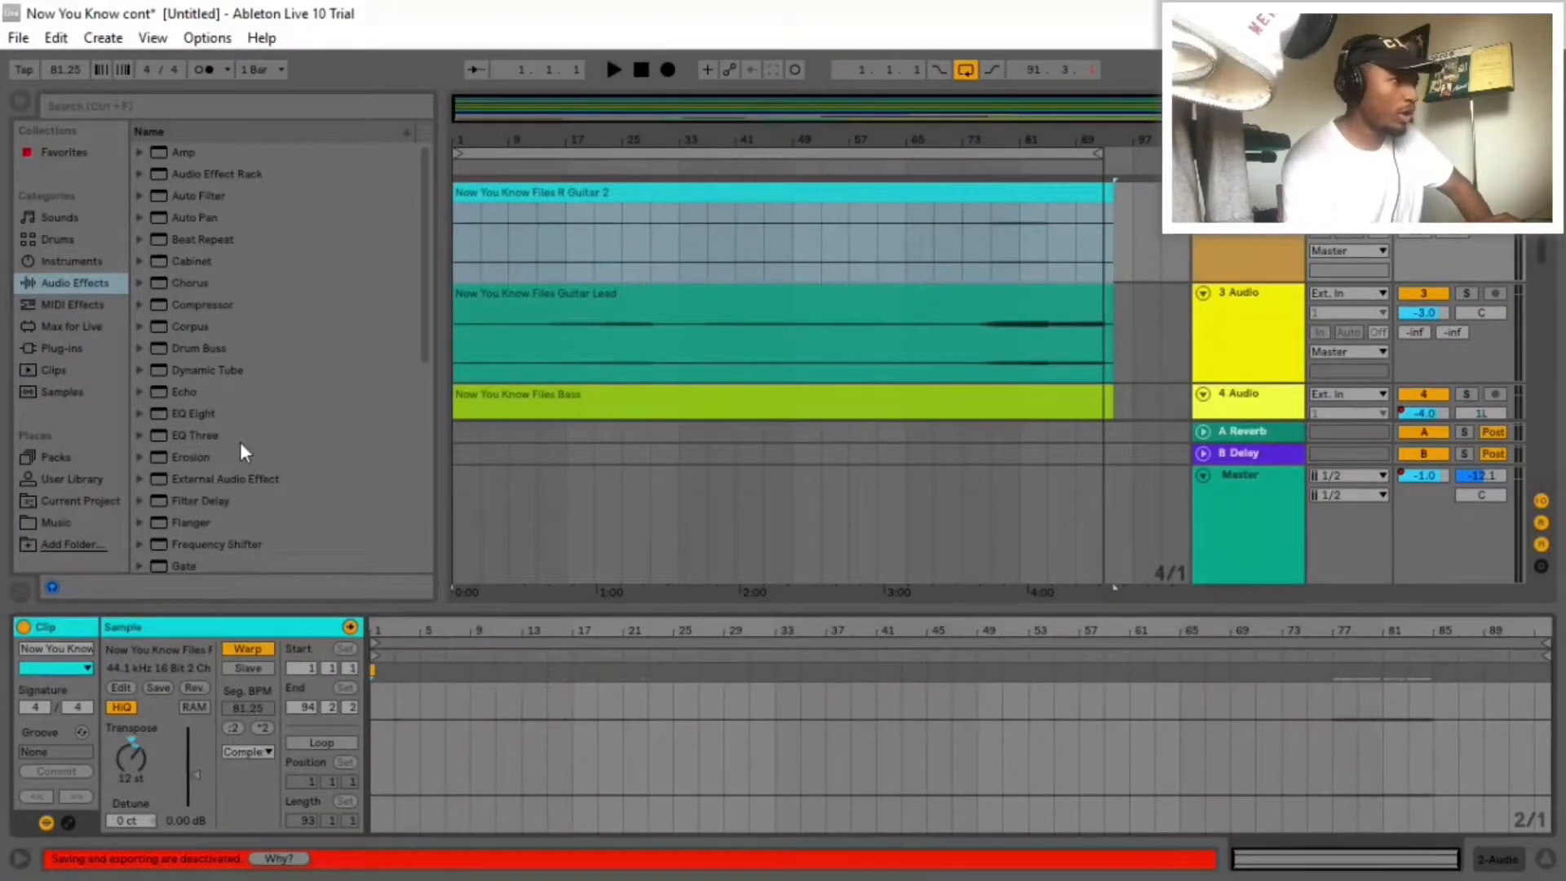
pyautogui.click(140, 413)
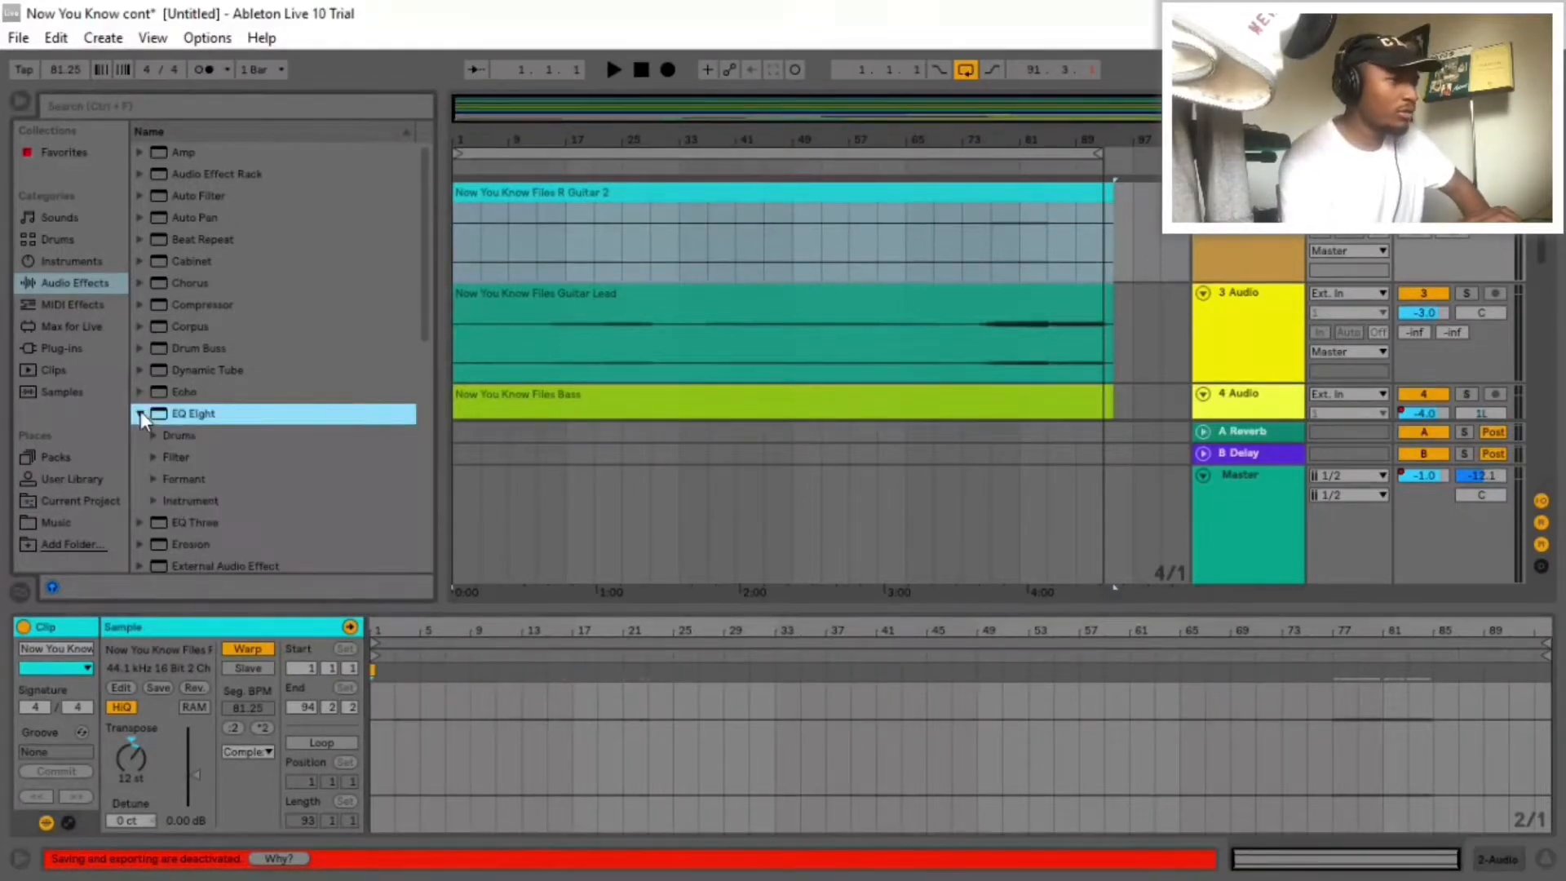
pyautogui.click(149, 497)
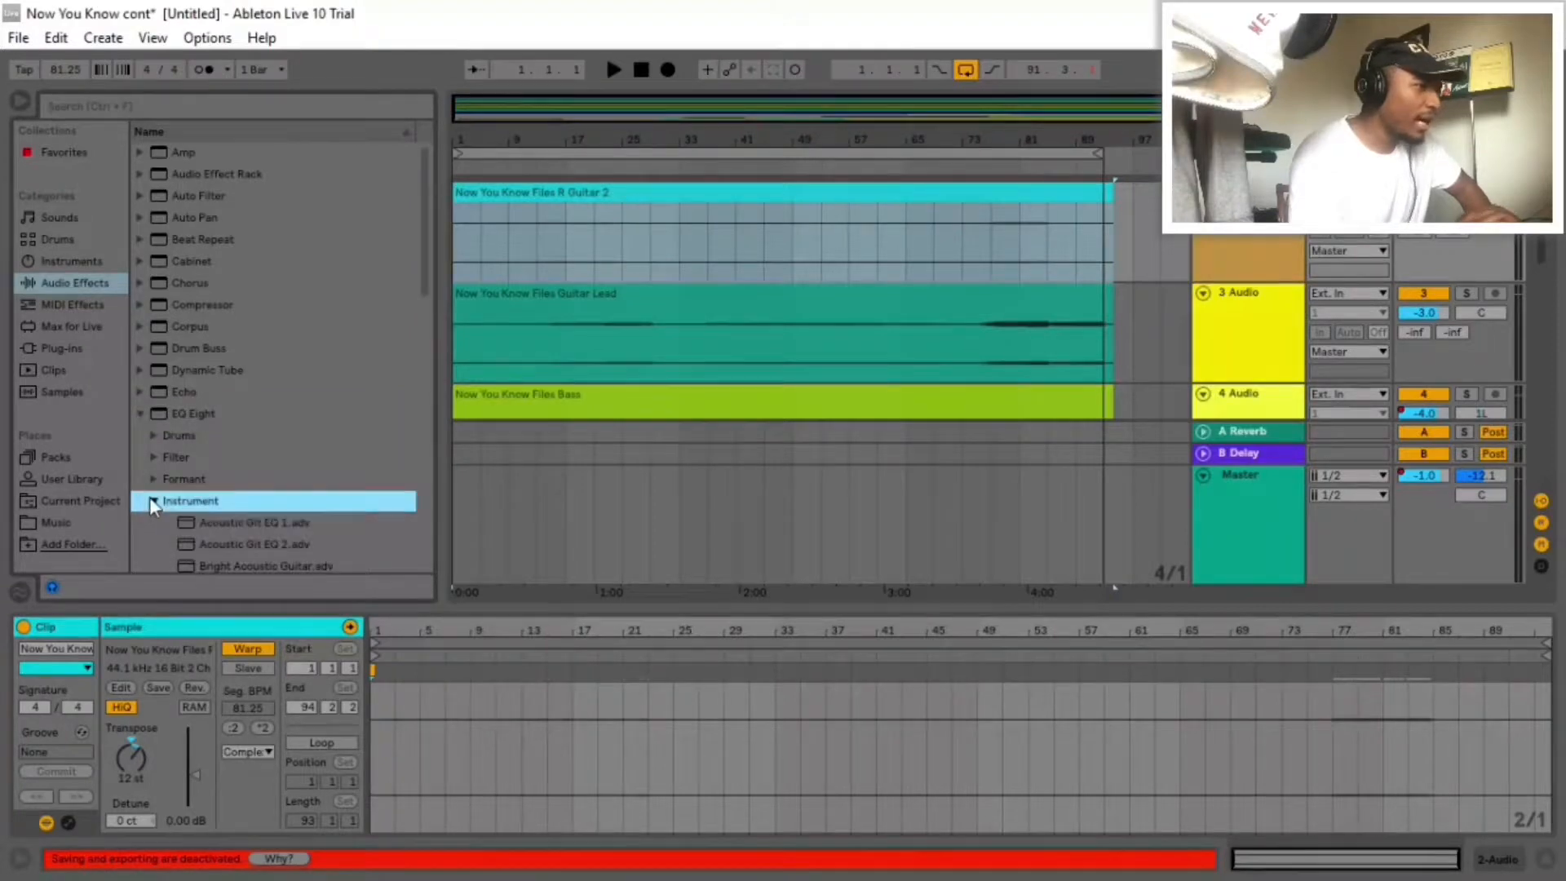
pyautogui.click(149, 496)
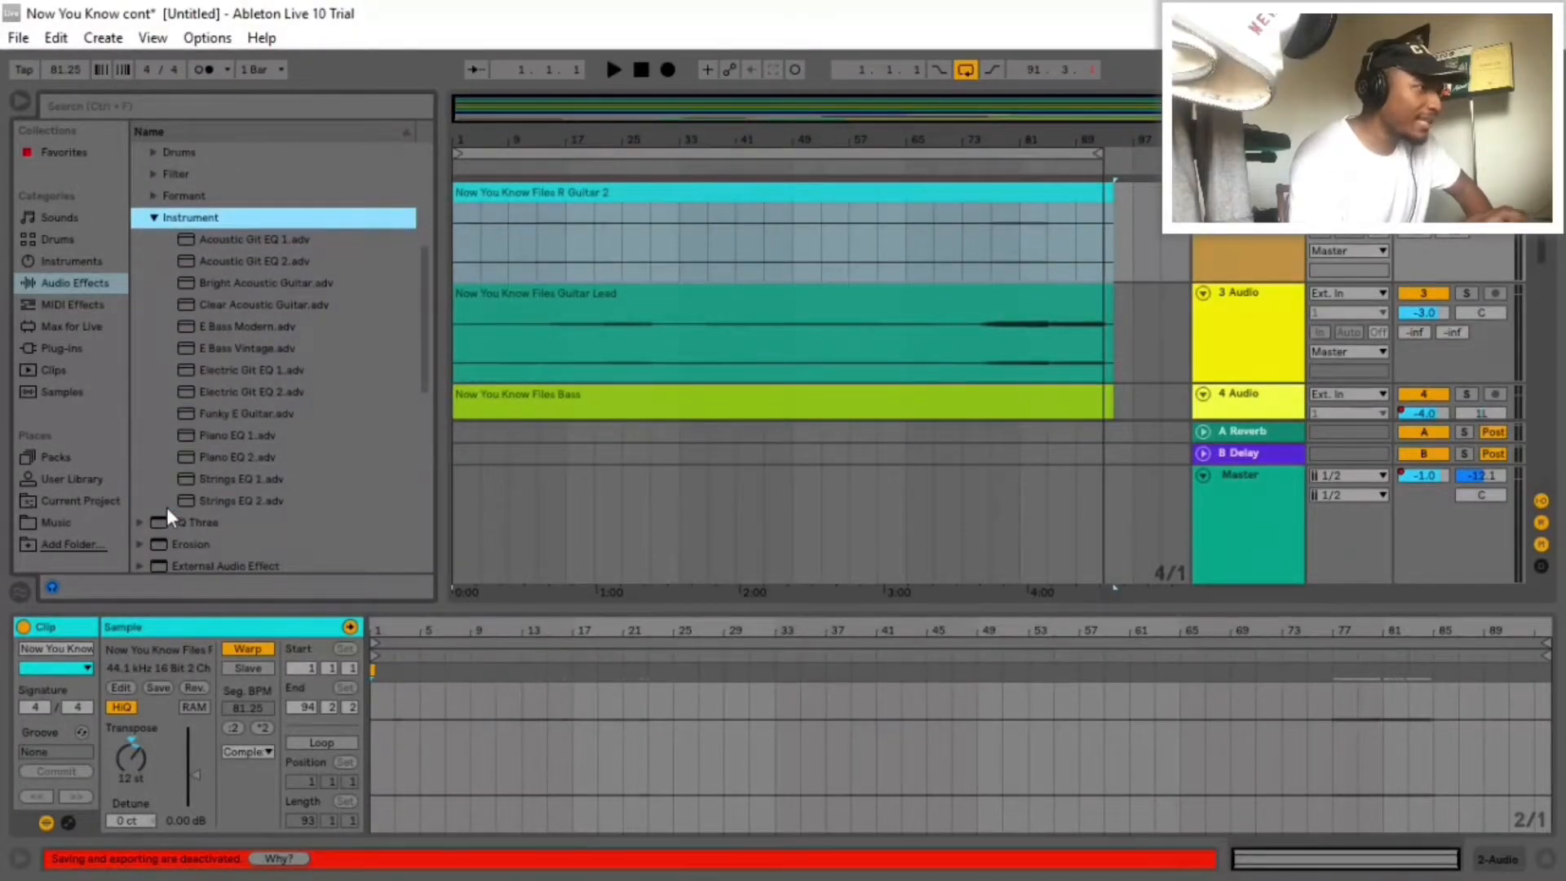
pyautogui.click(212, 411)
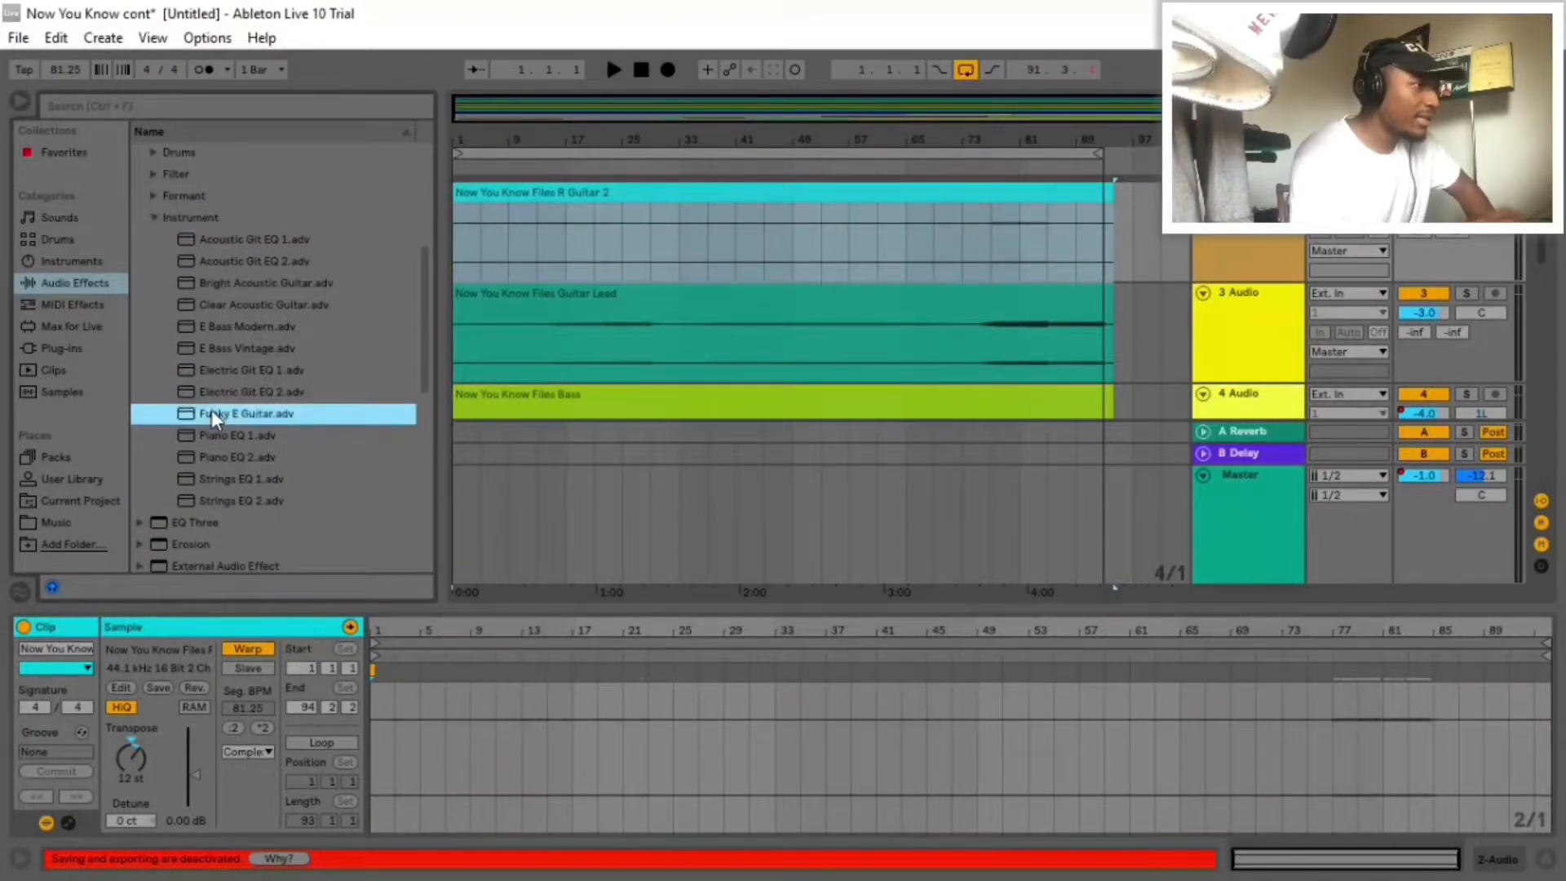
pyautogui.moveTo(212, 411); pyautogui.dragTo(561, 347)
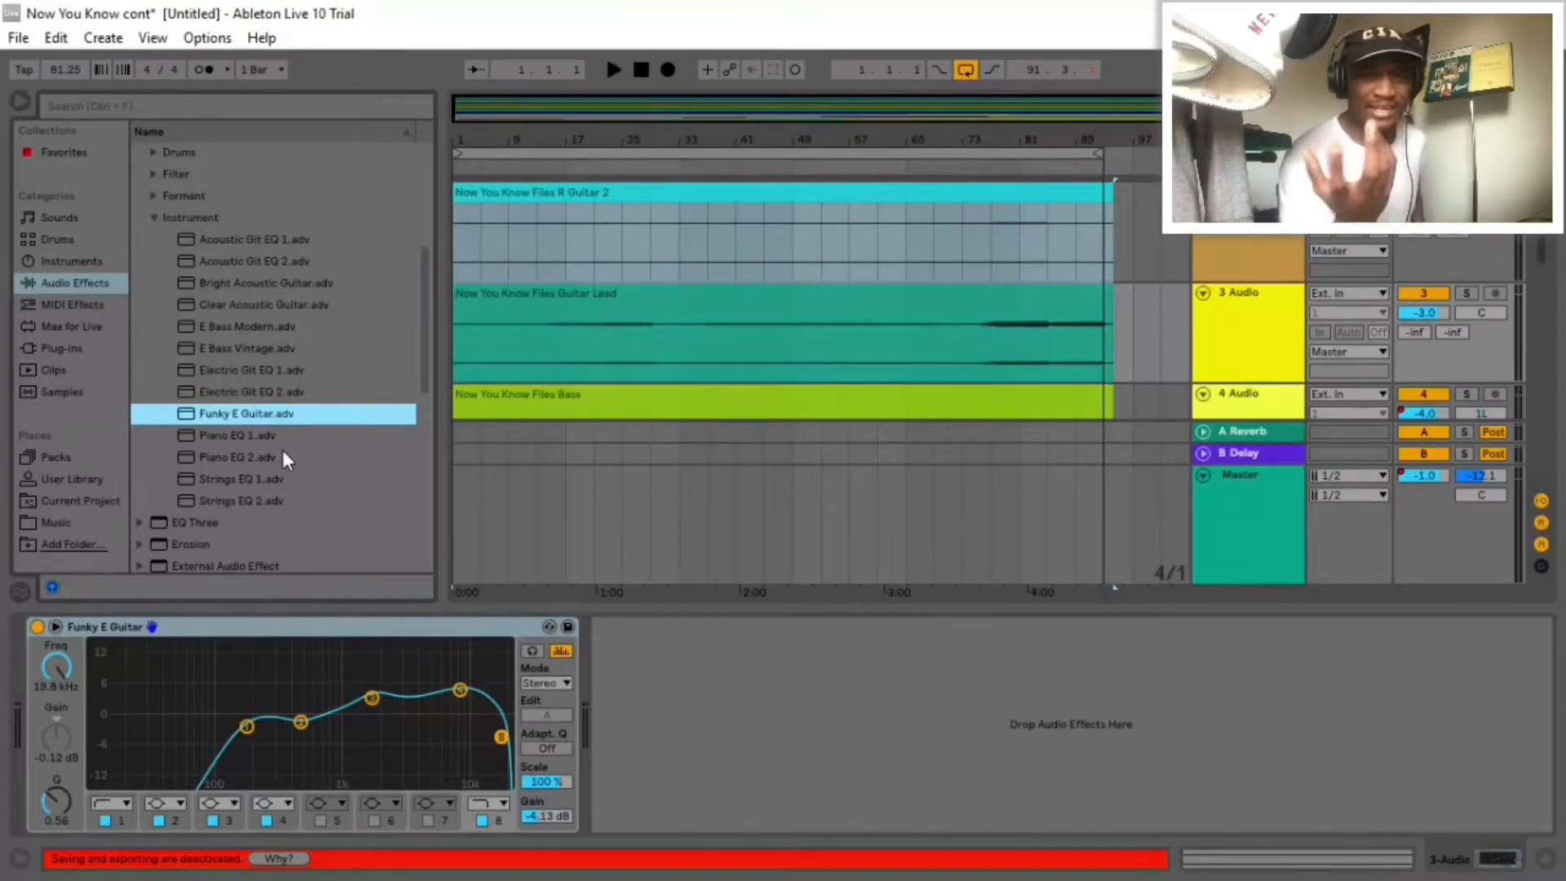
# - Insert the Glue Compressor preset Guitar - Lead Solo ahead of the Funky E Guitar EQ on track 3 Audio
pyautogui.scroll(-7, 285, 459)
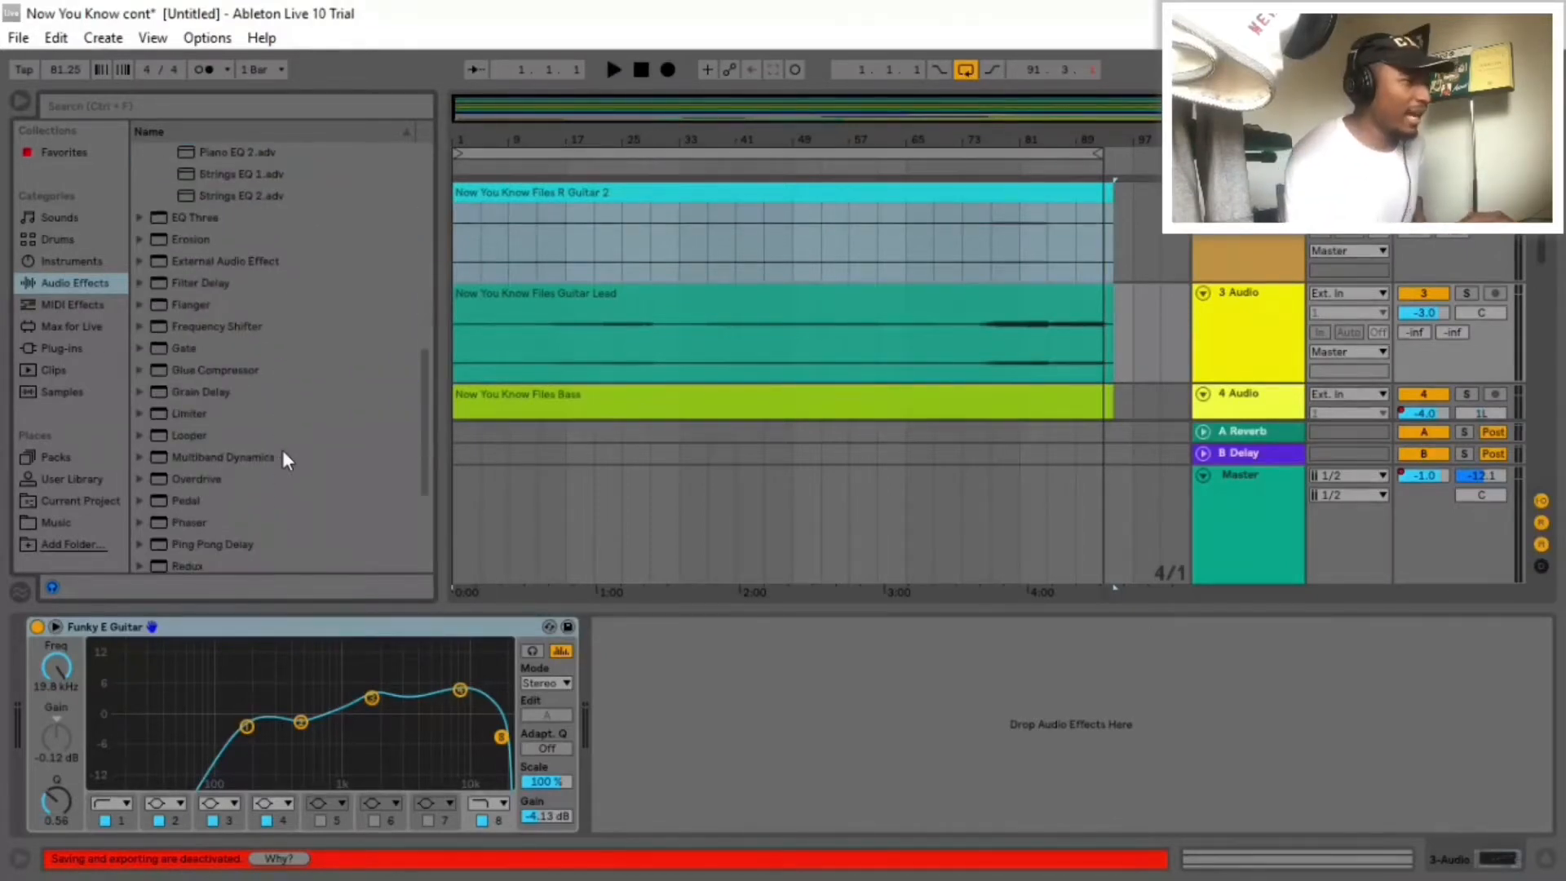
pyautogui.scroll(-1, 285, 460)
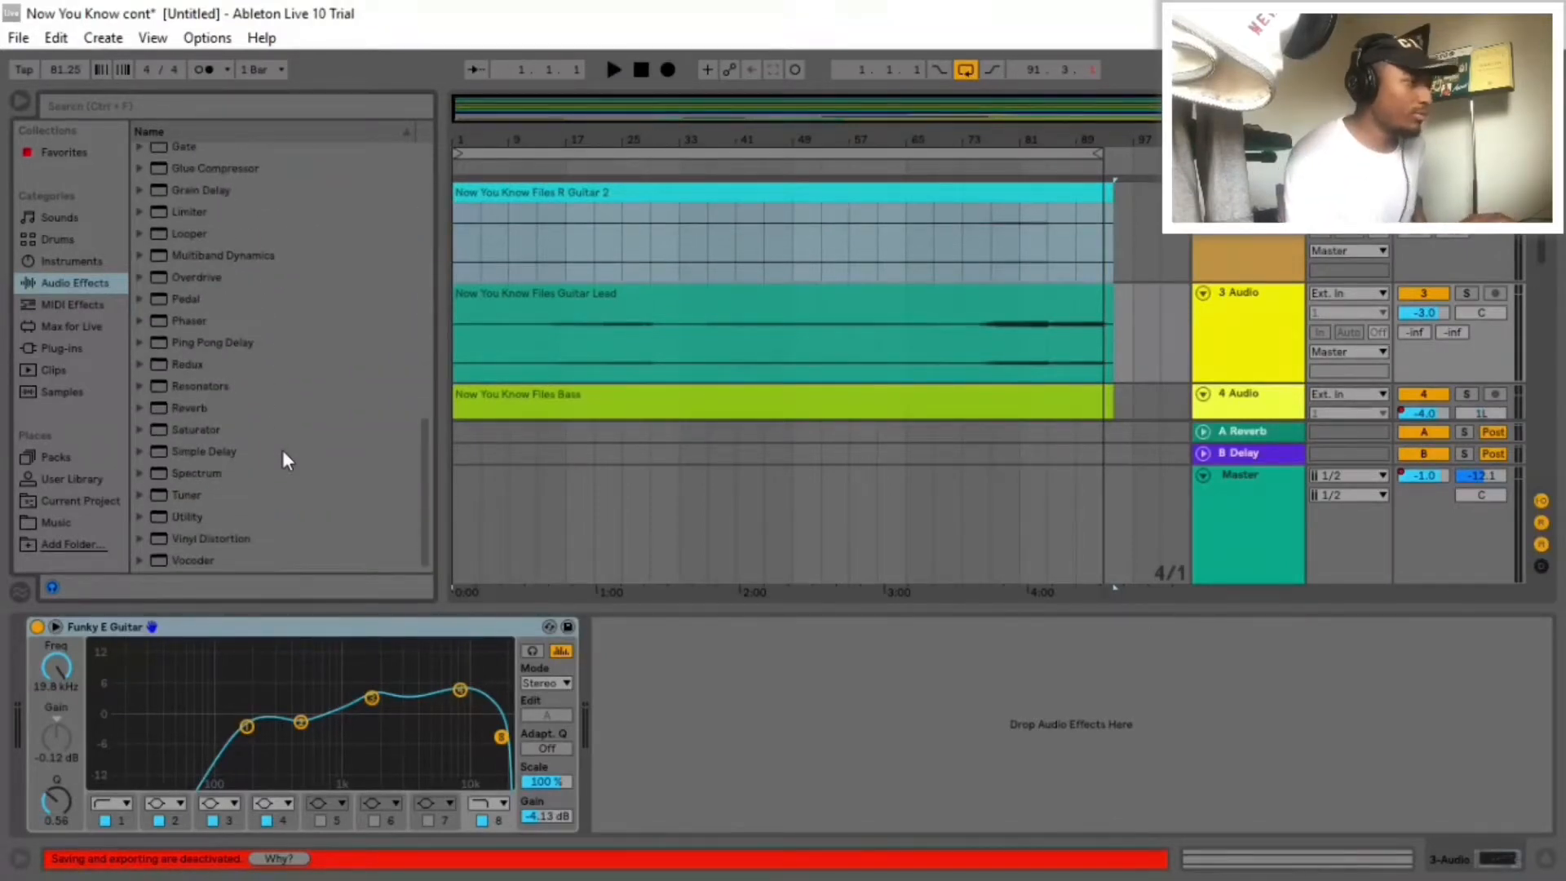
pyautogui.click(140, 211)
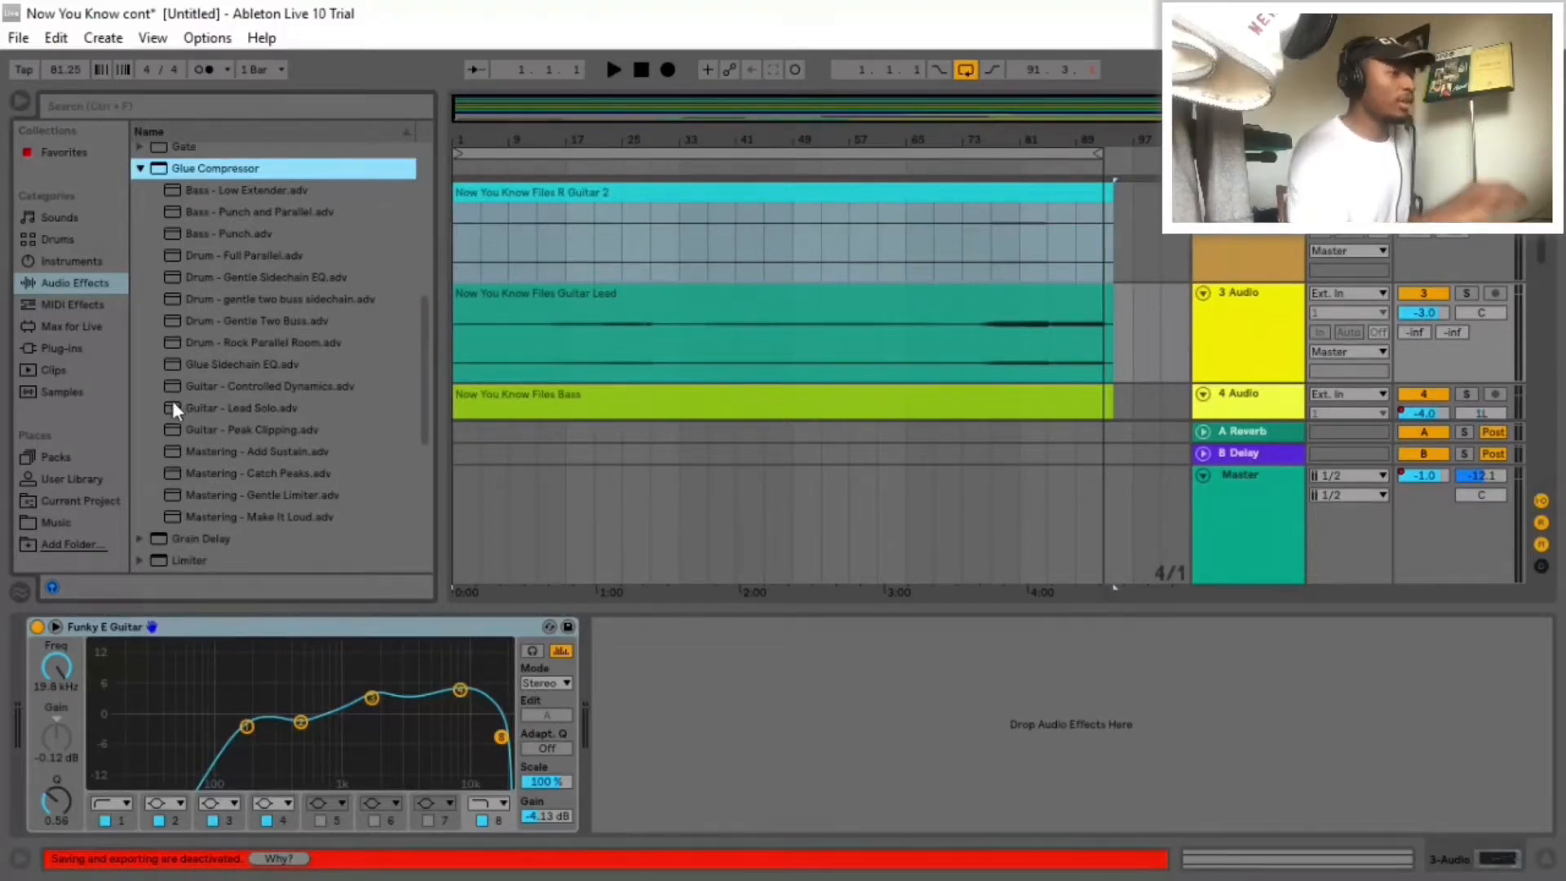
pyautogui.moveTo(173, 408); pyautogui.dragTo(46, 657)
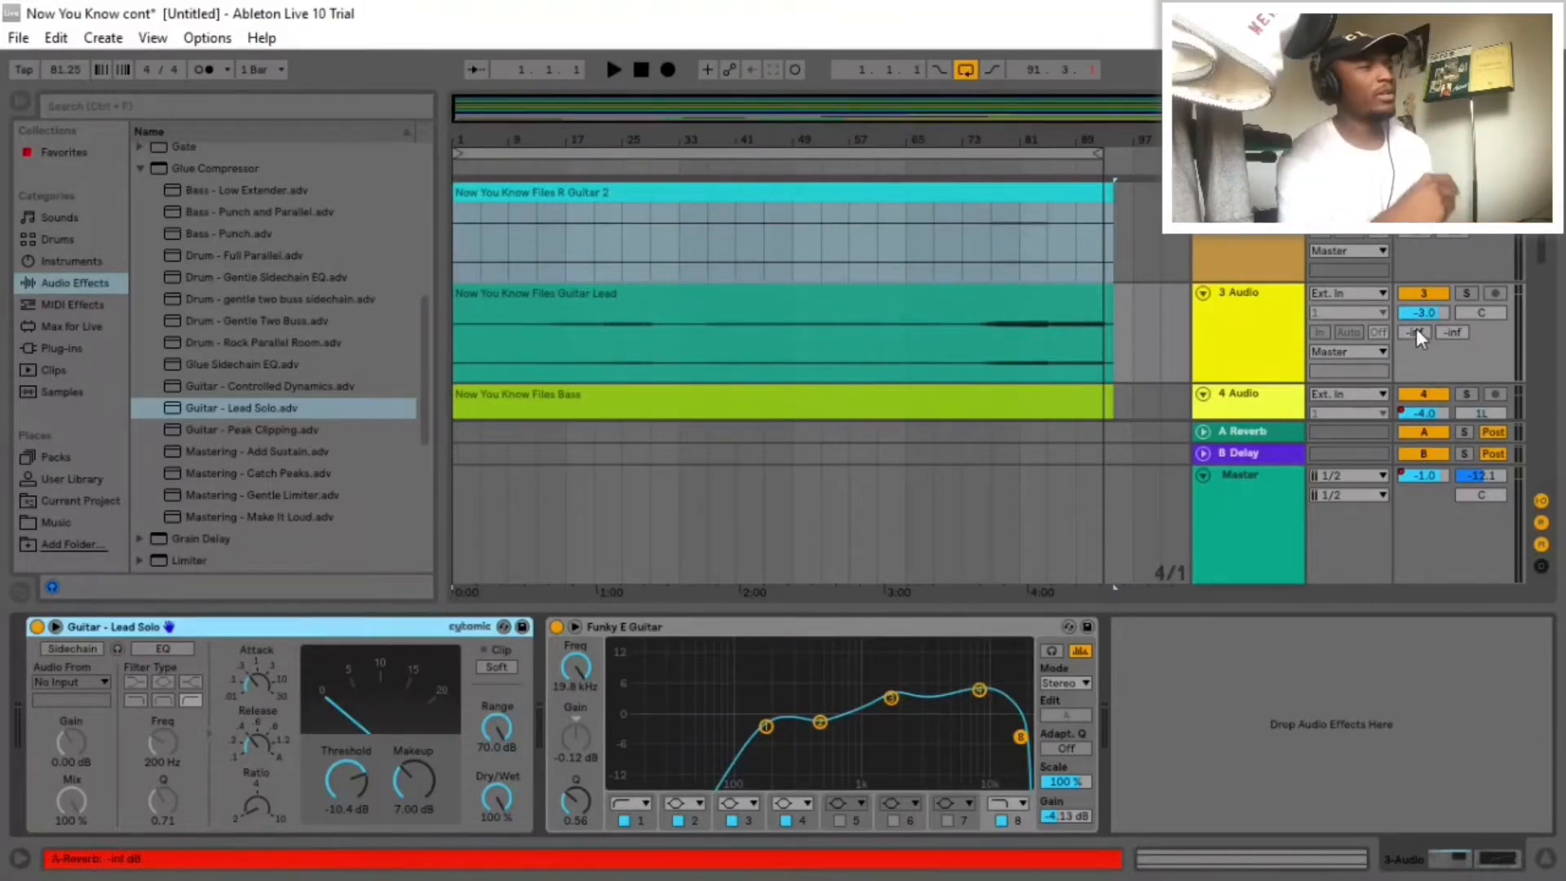
# - Display the A Reverb return track's device settings and examine the Amp Simulation presets of the Audio Effect Rack
pyautogui.click(1246, 441)
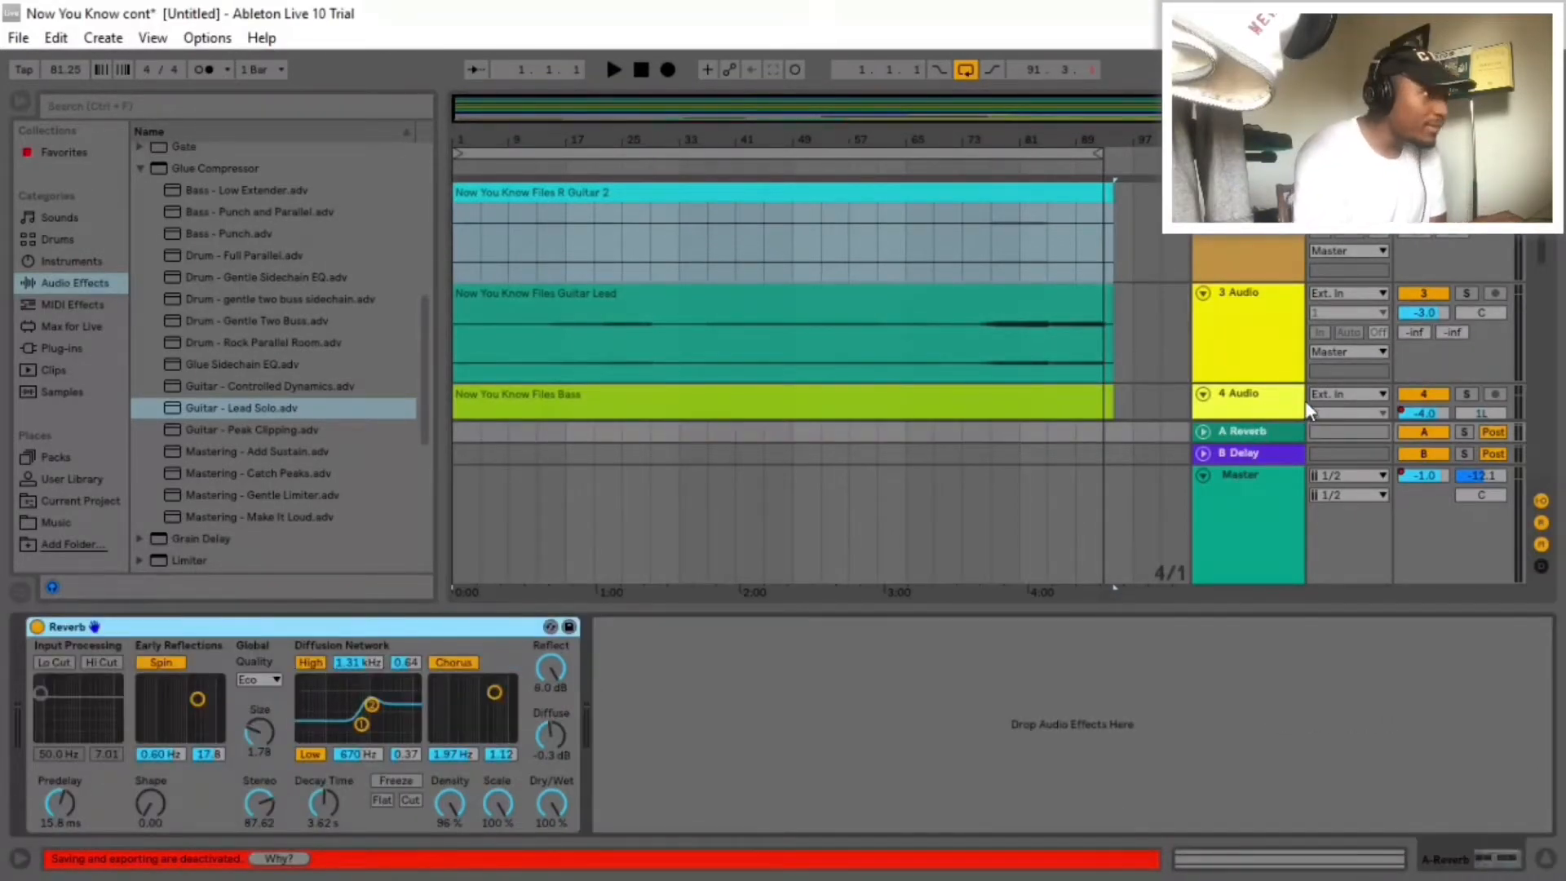
pyautogui.click(251, 287)
pyautogui.scroll(6, 251, 294)
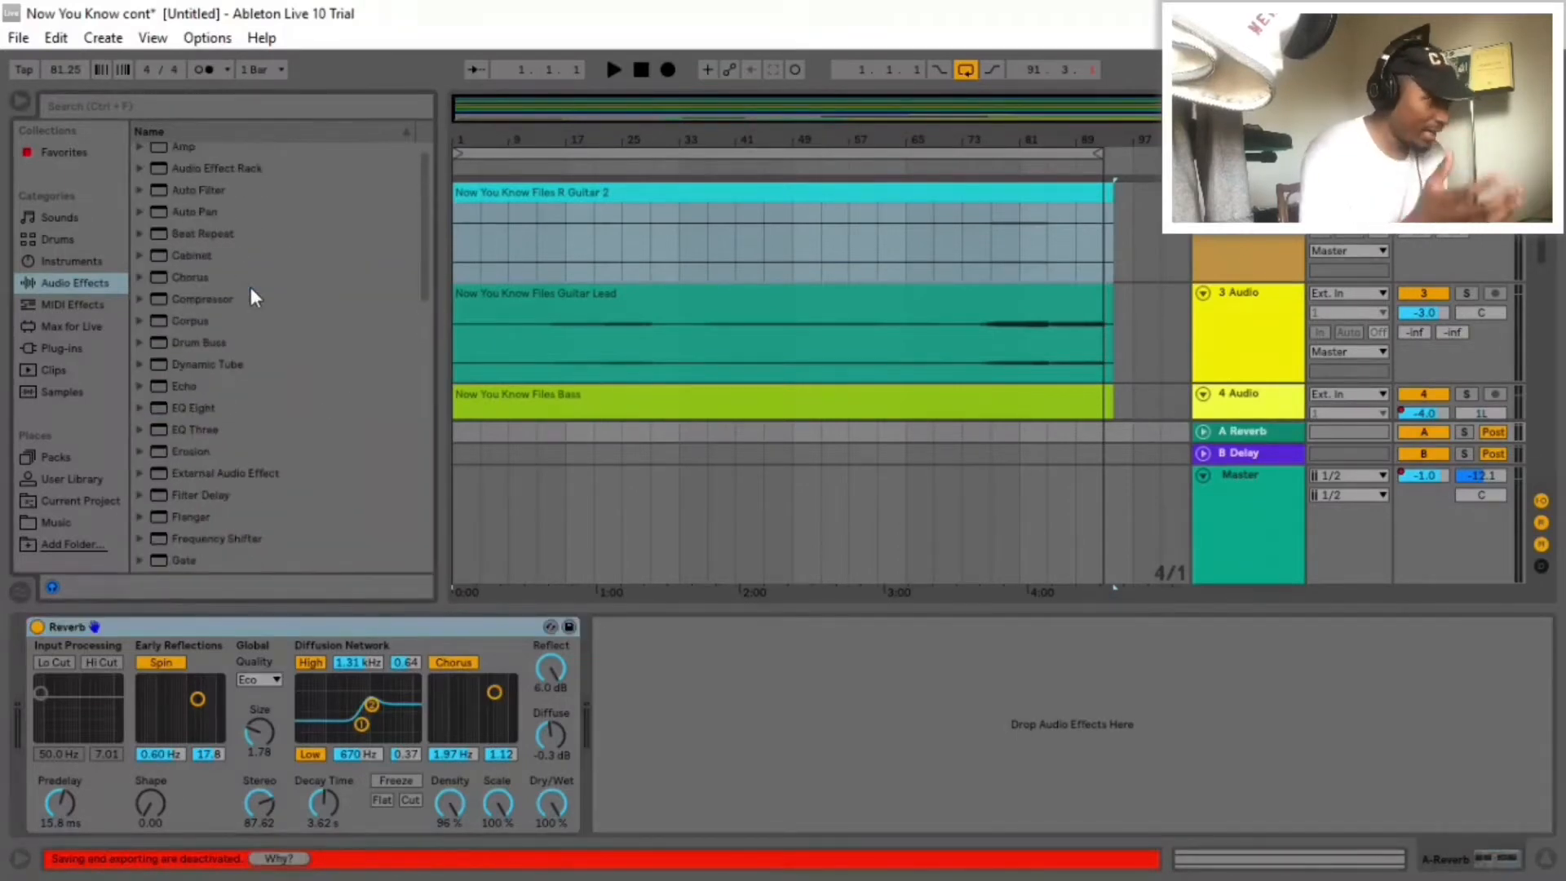
pyautogui.click(140, 168)
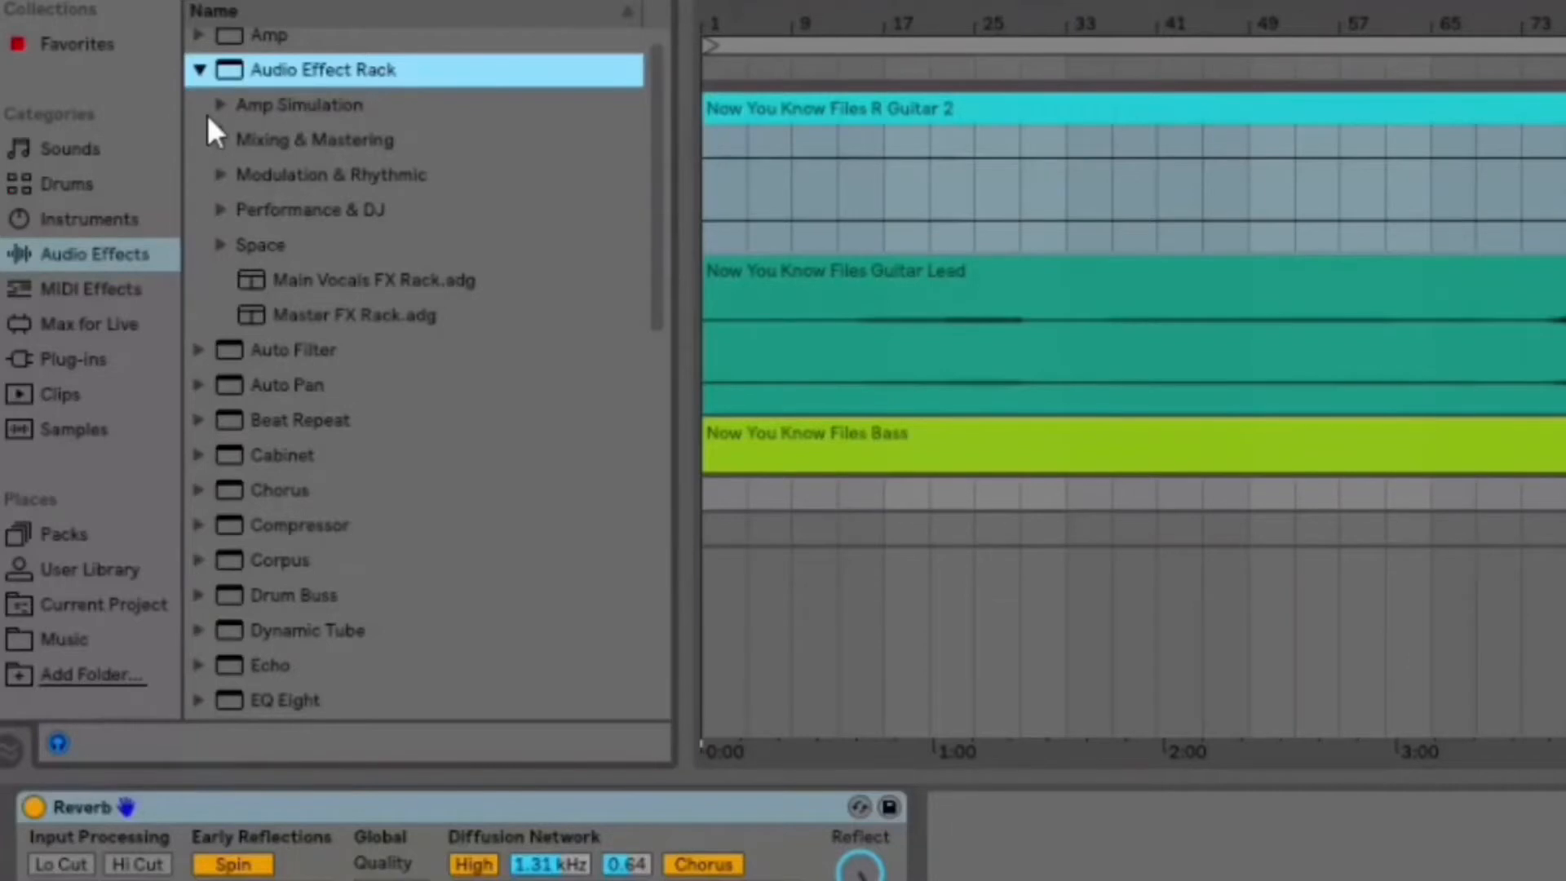
pyautogui.click(210, 106)
pyautogui.scroll(-4, 238, 357)
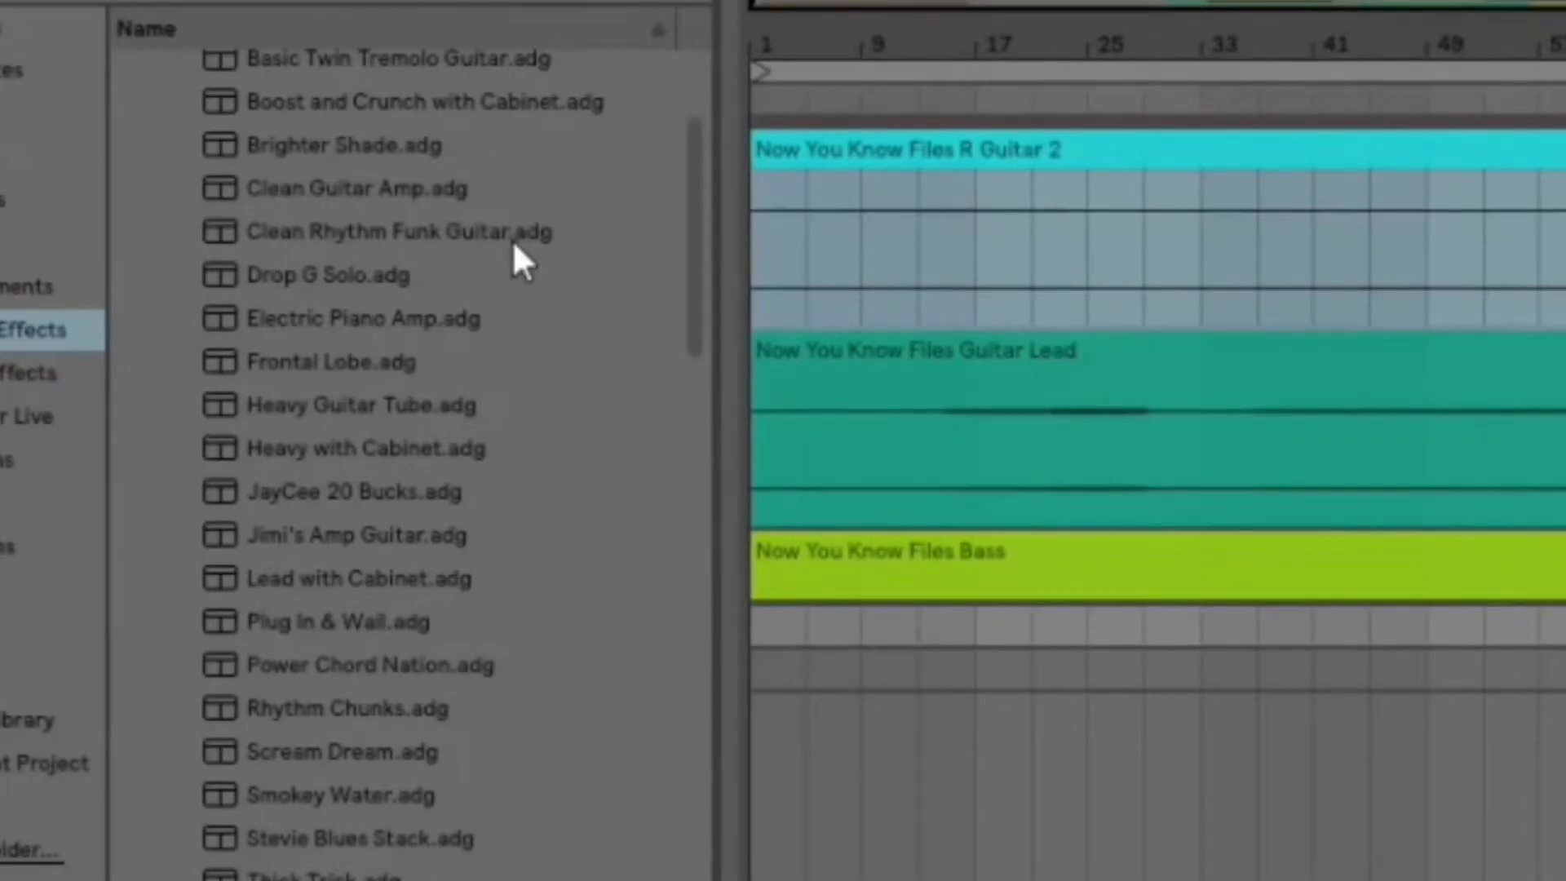
pyautogui.scroll(2, 514, 245)
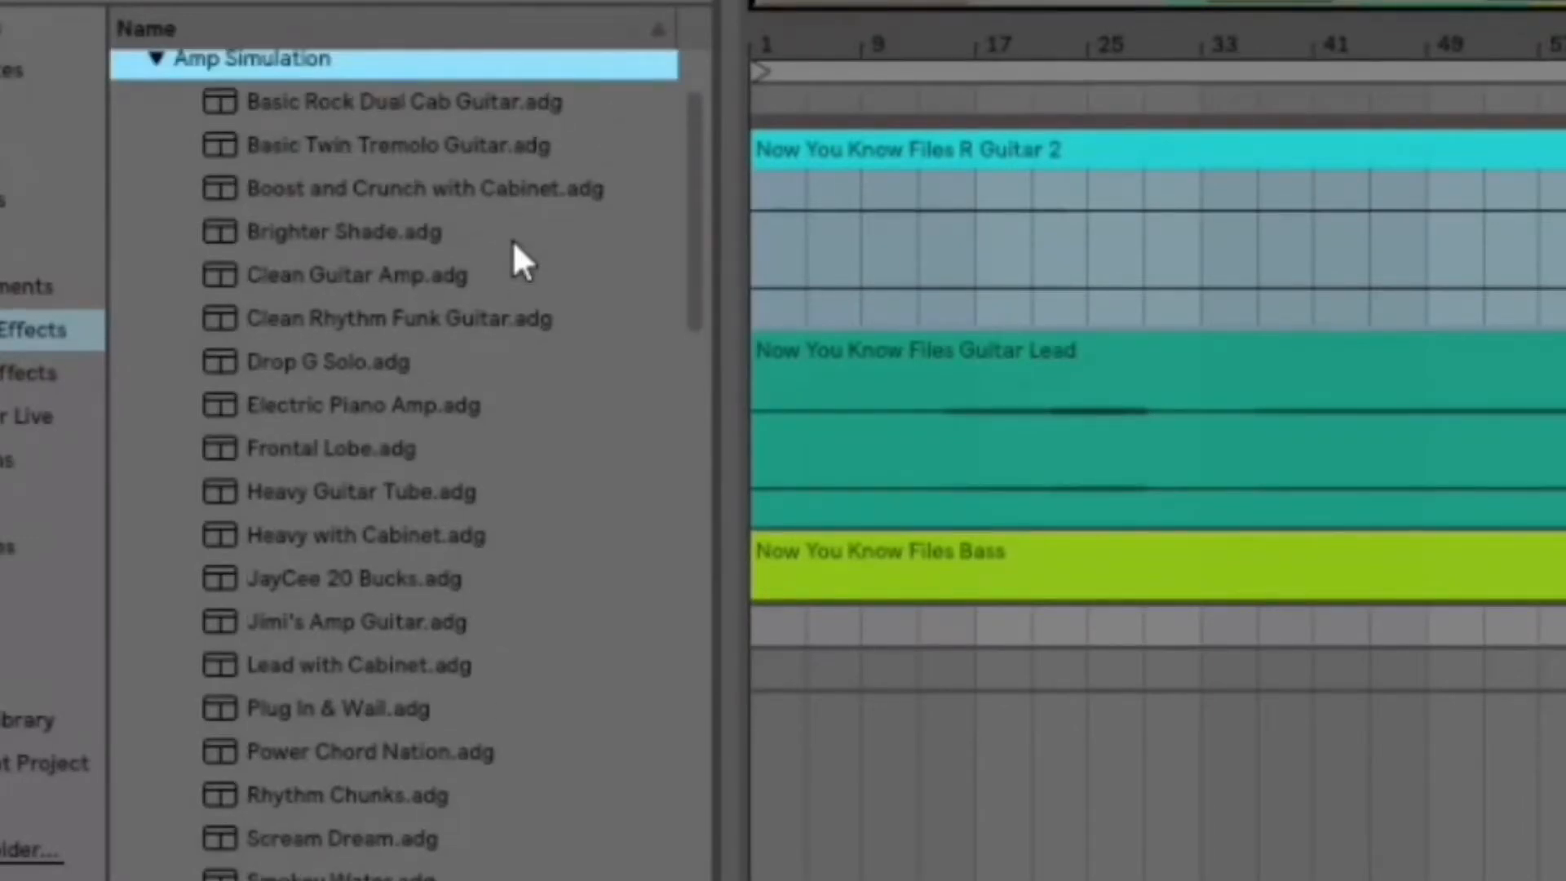